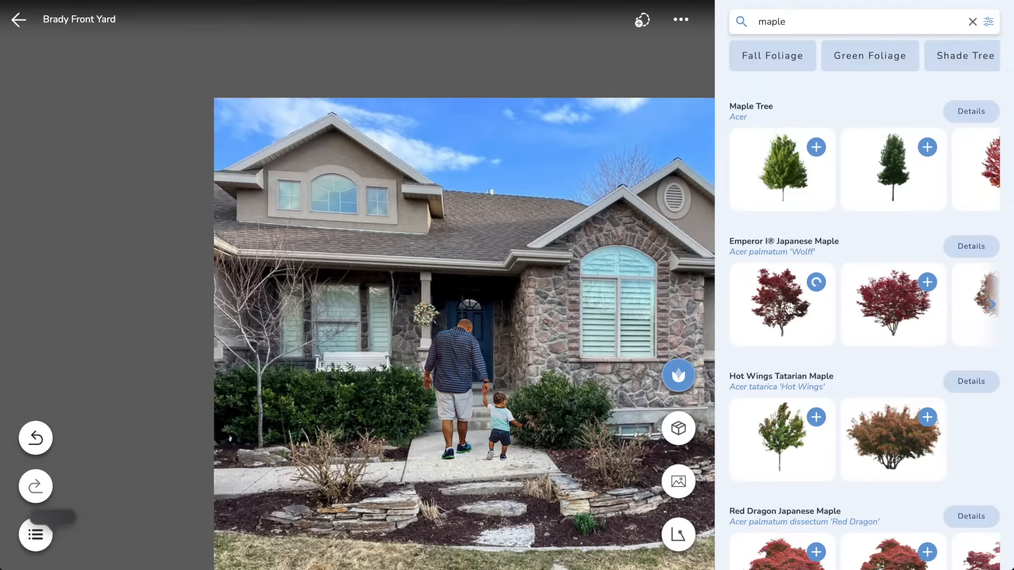
Enlarge the Emperor I Japanese Maple, move it in front of the hedge at the house's left side, and mirror it.
{"action": "left_click_drag", "start_coordinate": [408, 230], "coordinate": [584, 20]}
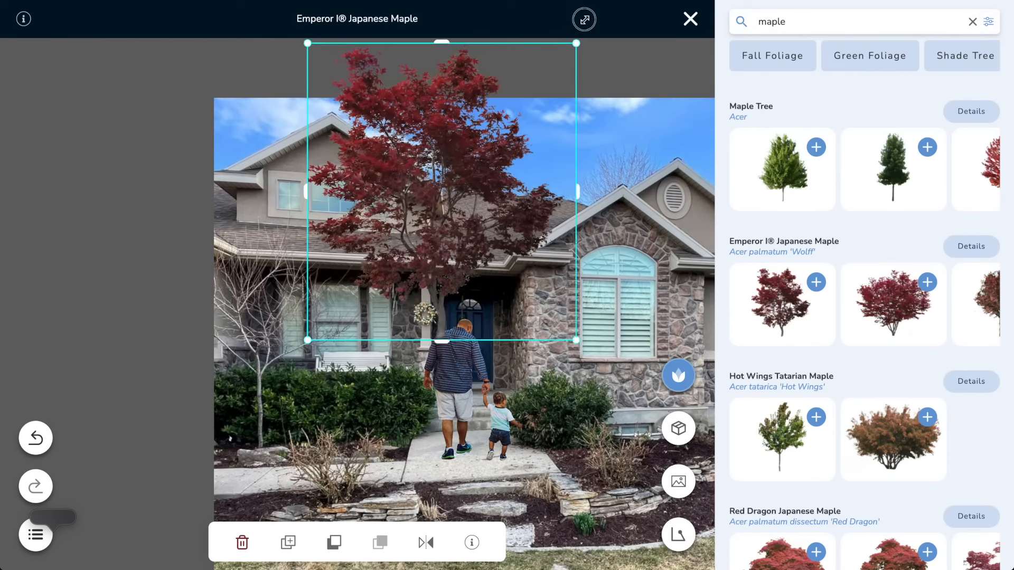
{"action": "left_click_drag", "start_coordinate": [473, 273], "coordinate": [293, 373]}
{"action": "left_click", "coordinate": [425, 542]}
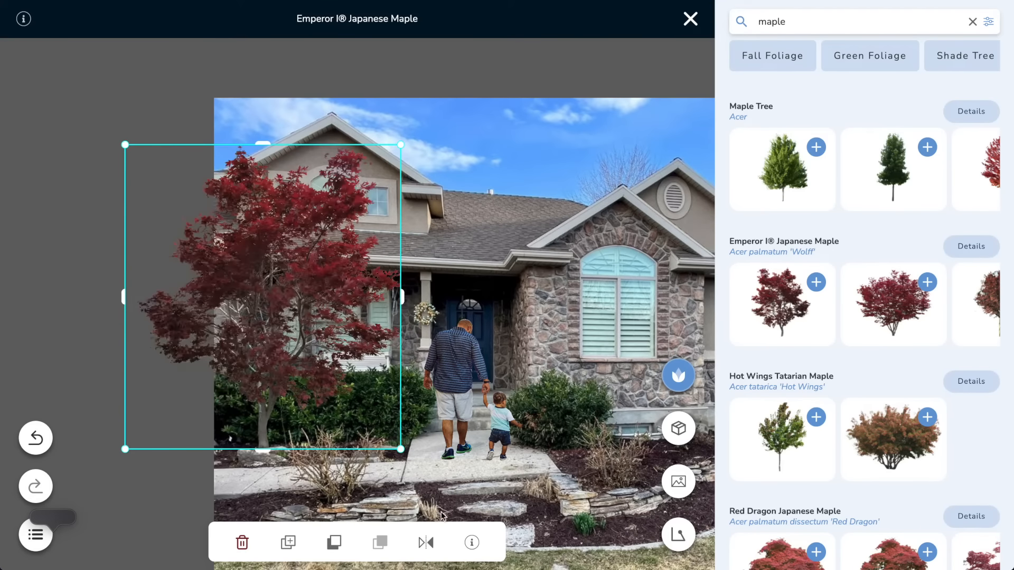
{"action": "left_click", "coordinate": [537, 483]}
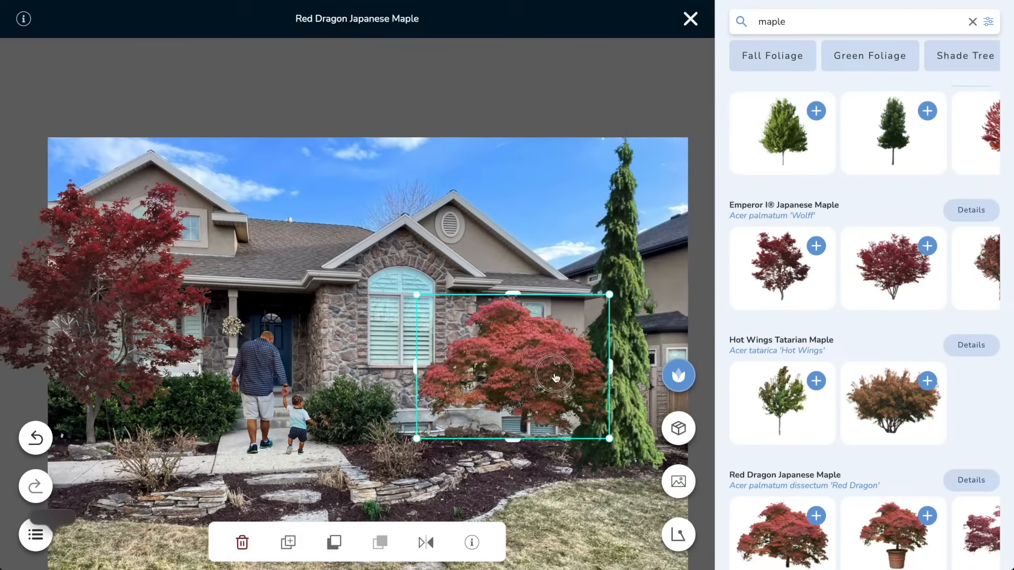
Move the Red Dragon Japanese Maple in front of the conifer and place a scaled-down Ivory Halo Dogwood beside it.
{"action": "left_click_drag", "start_coordinate": [555, 377], "coordinate": [606, 423]}
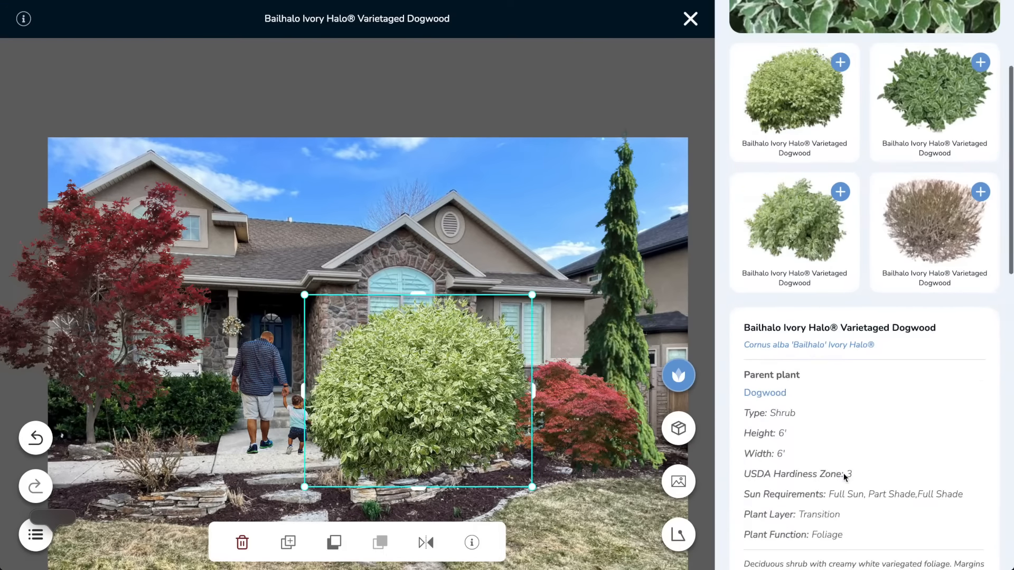
{"action": "left_click_drag", "start_coordinate": [554, 292], "coordinate": [503, 337]}
{"action": "left_click_drag", "start_coordinate": [393, 411], "coordinate": [460, 402]}
Scale the Hybrid Tea Rose down and position it between the dark green shrub and the dogwood.
{"action": "scroll", "coordinate": [851, 423], "scroll_direction": "down", "scroll_amount": 2}
{"action": "left_click_drag", "start_coordinate": [353, 285], "coordinate": [404, 433]}
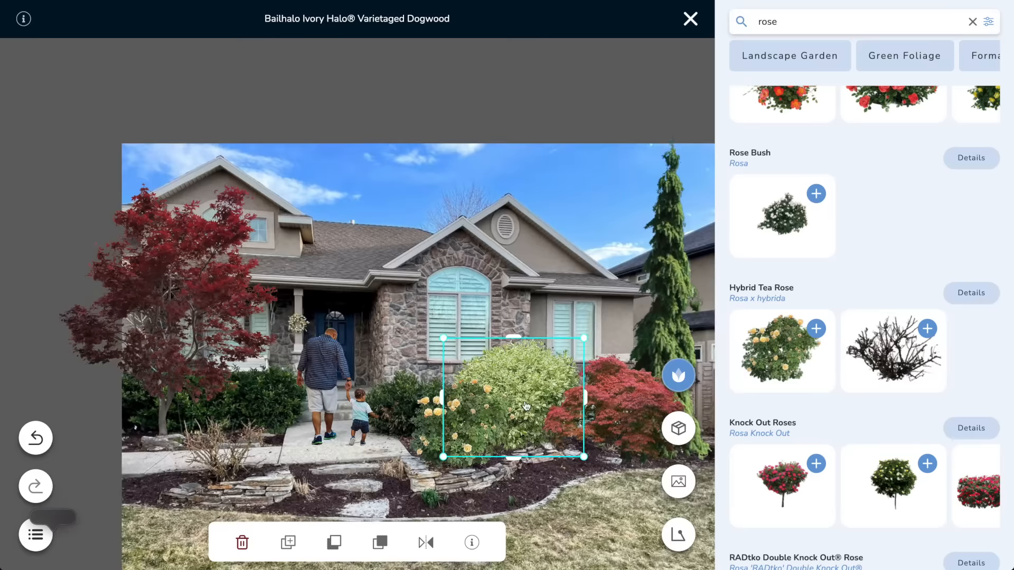
{"action": "left_click_drag", "start_coordinate": [546, 535], "coordinate": [479, 500]}
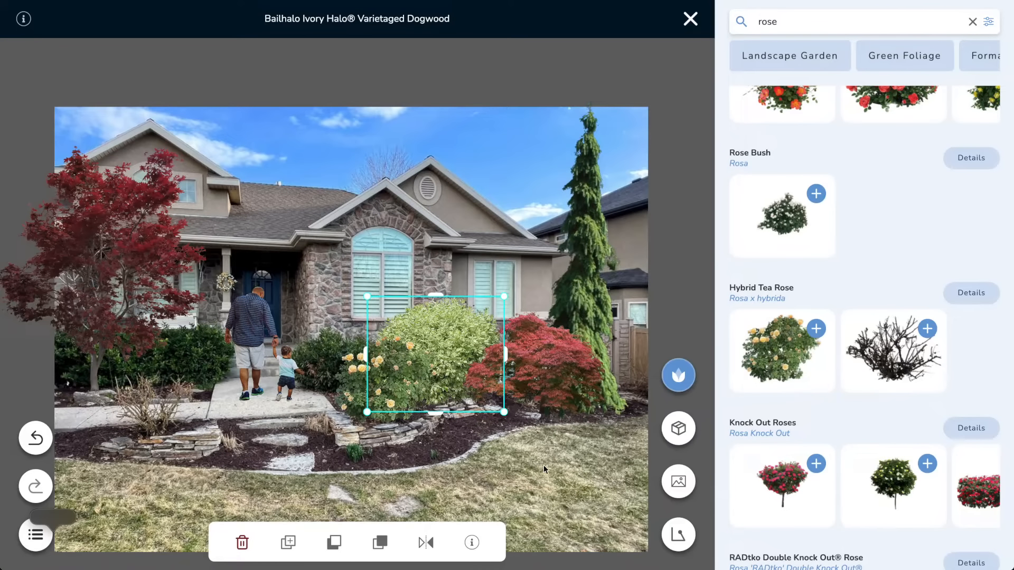
Clear the rose search, limit the plant library to Perennials & Annuals, and search for "black".
{"action": "left_click", "coordinate": [973, 23]}
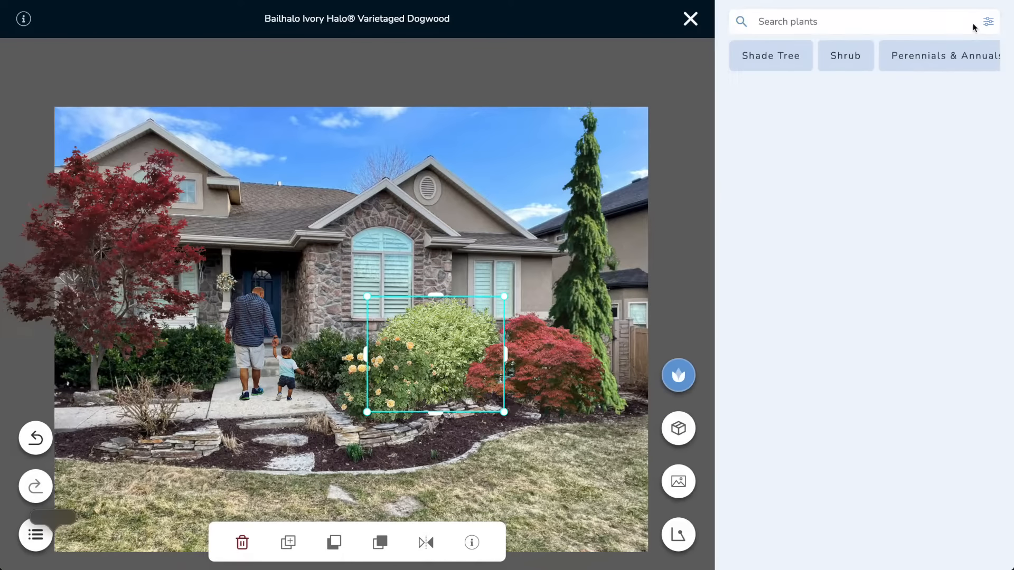
{"action": "scroll", "coordinate": [850, 411], "scroll_direction": "down", "scroll_amount": 1}
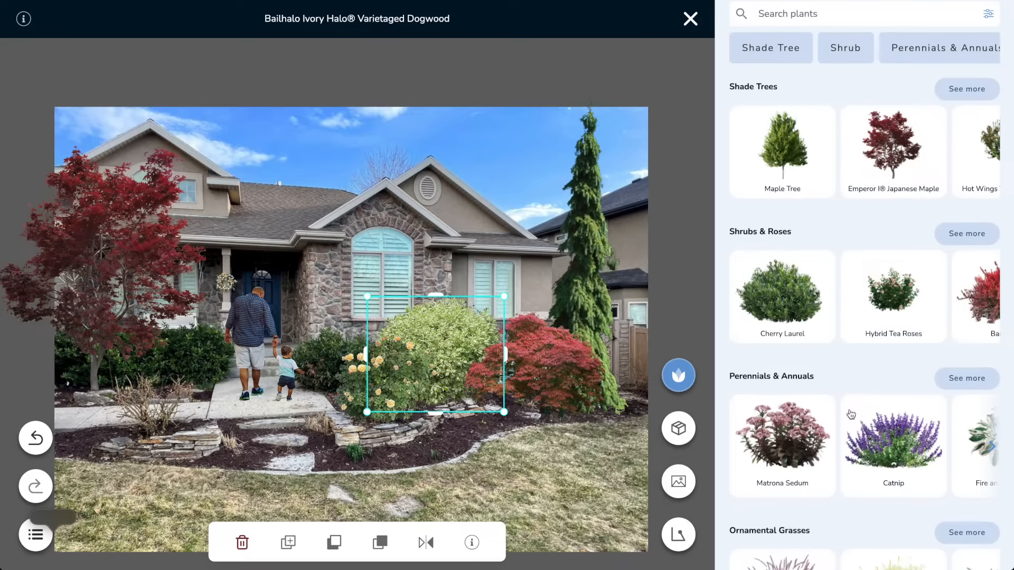
{"action": "left_click", "coordinate": [976, 379]}
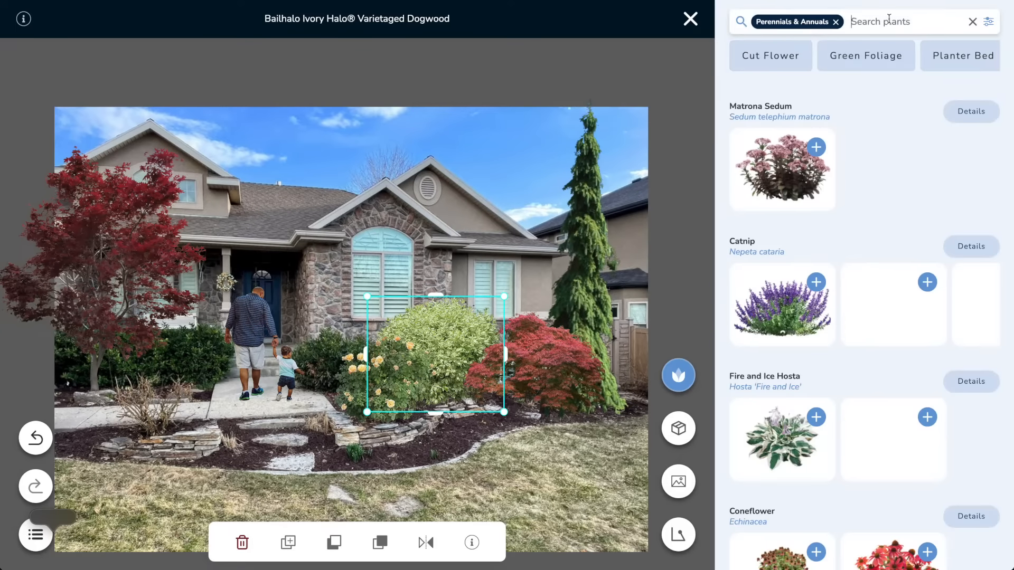
{"action": "left_click", "coordinate": [889, 21]}
{"action": "type", "text": "black"}
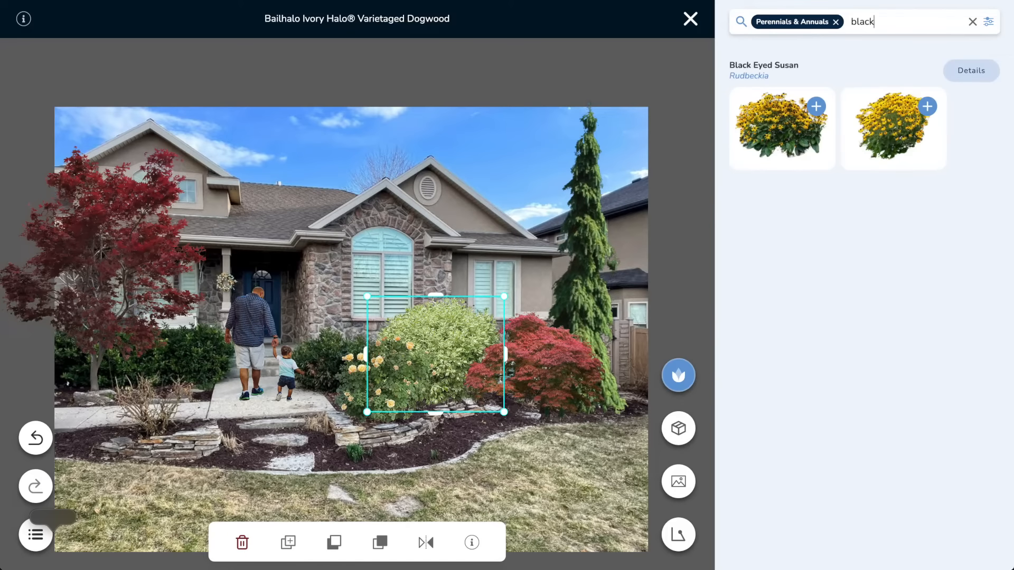
Add the first Black Eyed Susan, scale it down, and move it to the bed's right end by the fence.
{"action": "left_click", "coordinate": [788, 126]}
{"action": "left_click_drag", "start_coordinate": [233, 197], "coordinate": [375, 300]}
{"action": "left_click_drag", "start_coordinate": [427, 337], "coordinate": [612, 400]}
{"action": "scroll", "coordinate": [613, 400], "scroll_direction": "down", "scroll_amount": 6}
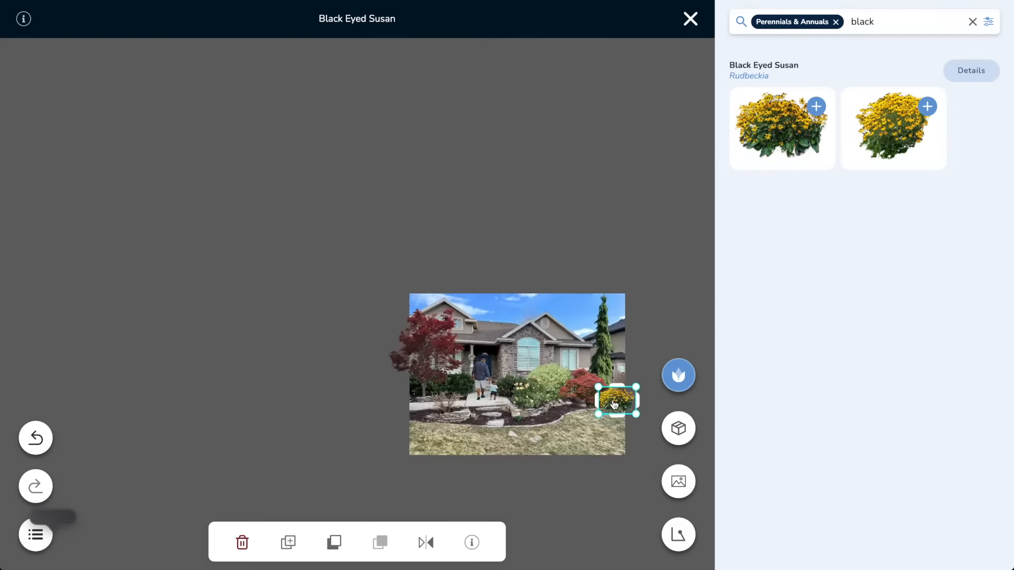
{"action": "scroll", "coordinate": [612, 400], "scroll_direction": "up", "scroll_amount": 10}
{"action": "left_click_drag", "start_coordinate": [607, 546], "coordinate": [353, 454]}
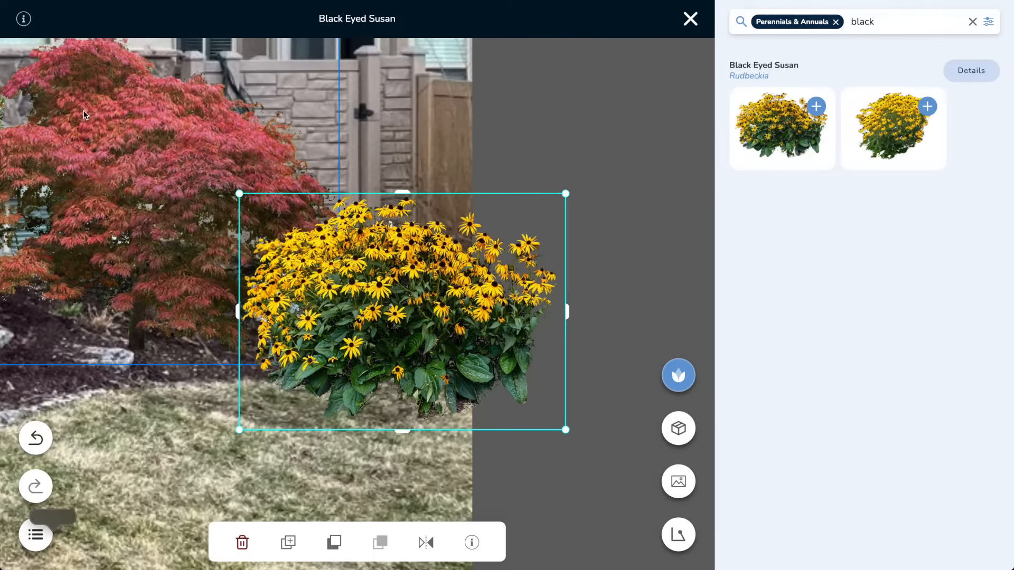
Open the Black Eyed Susan's plant details, then scale the plant down further and reposition it beside the red maple.
{"action": "left_click", "coordinate": [970, 71]}
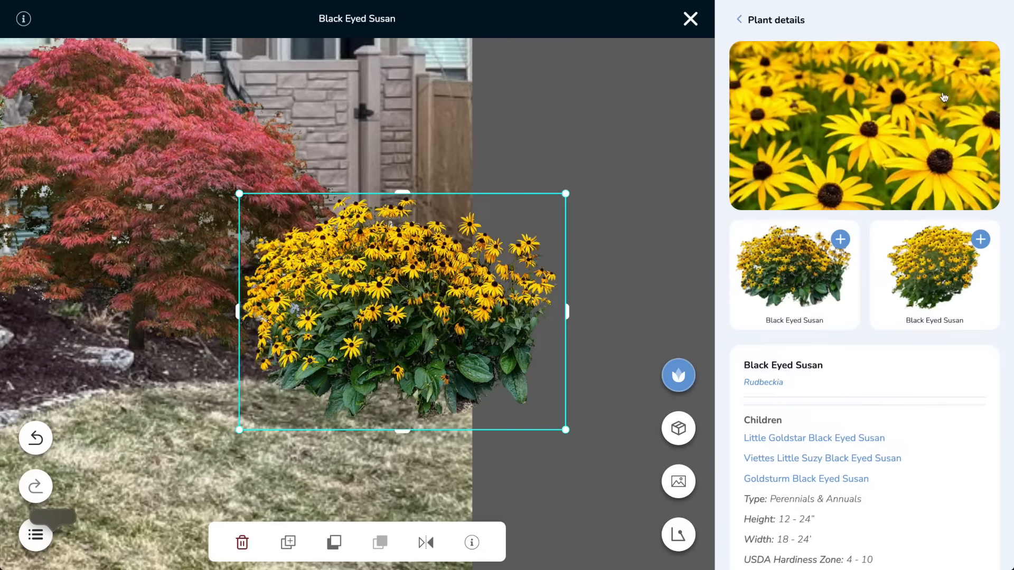
{"action": "scroll", "coordinate": [838, 482], "scroll_direction": "down", "scroll_amount": 1}
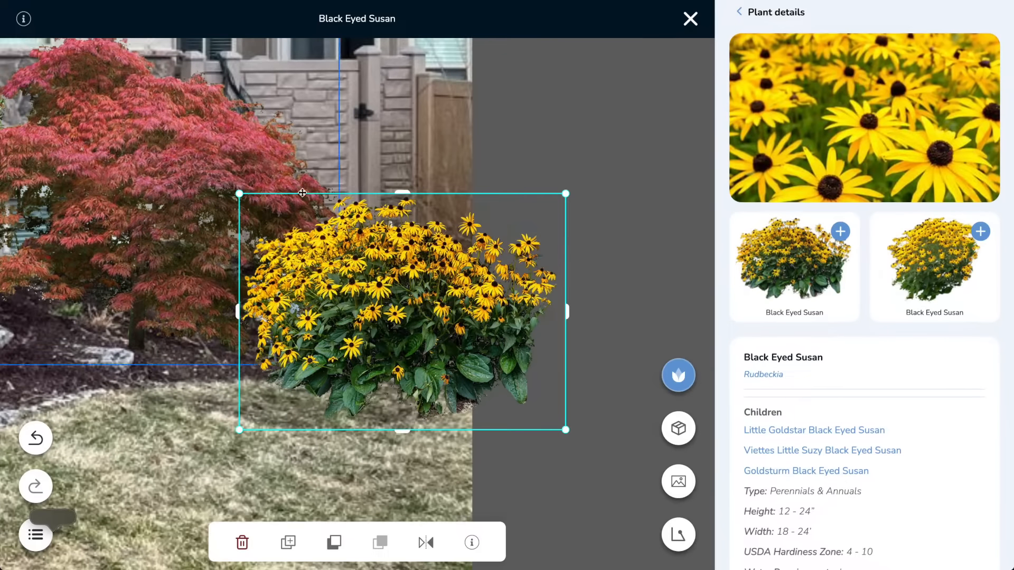
{"action": "left_click_drag", "start_coordinate": [242, 191], "coordinate": [374, 285]}
{"action": "left_click_drag", "start_coordinate": [446, 355], "coordinate": [397, 306]}
{"action": "left_click_drag", "start_coordinate": [304, 464], "coordinate": [620, 397]}
Duplicate the Black Eyed Susan in front of the Red Dragon maple and add a scaled-down second variant overlapping its left side.
{"action": "left_click", "coordinate": [711, 246]}
{"action": "left_click", "coordinate": [287, 543]}
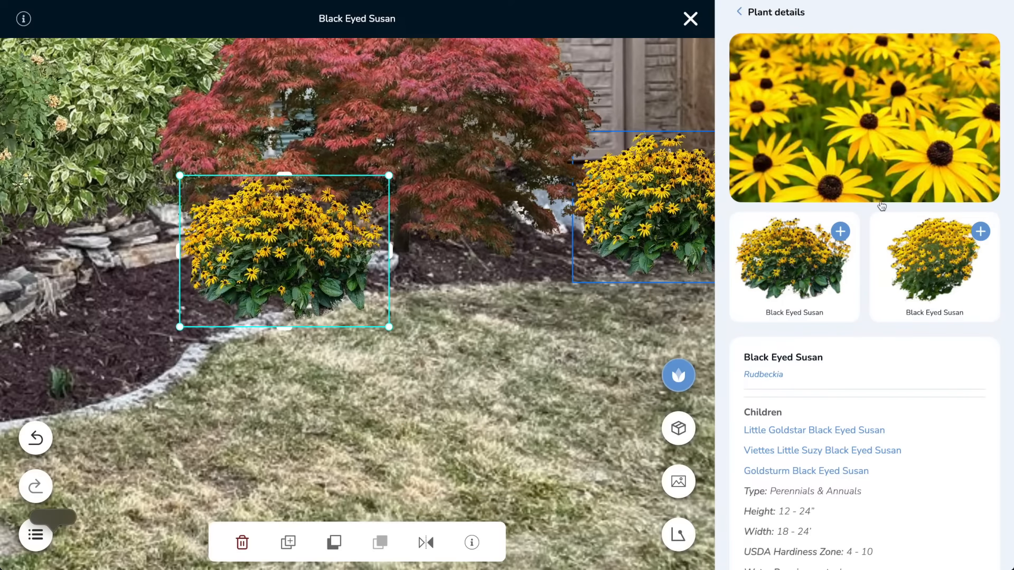
{"action": "left_click", "coordinate": [981, 231]}
{"action": "left_click_drag", "start_coordinate": [629, 94], "coordinate": [431, 333]}
{"action": "left_click_drag", "start_coordinate": [309, 393], "coordinate": [320, 283]}
{"action": "left_click_drag", "start_coordinate": [372, 219], "coordinate": [338, 253]}
{"action": "left_click_drag", "start_coordinate": [293, 315], "coordinate": [297, 289]}
{"action": "left_click_drag", "start_coordinate": [343, 227], "coordinate": [338, 234]}
{"action": "left_click", "coordinate": [366, 416]}
{"action": "left_click_drag", "start_coordinate": [367, 416], "coordinate": [511, 396]}
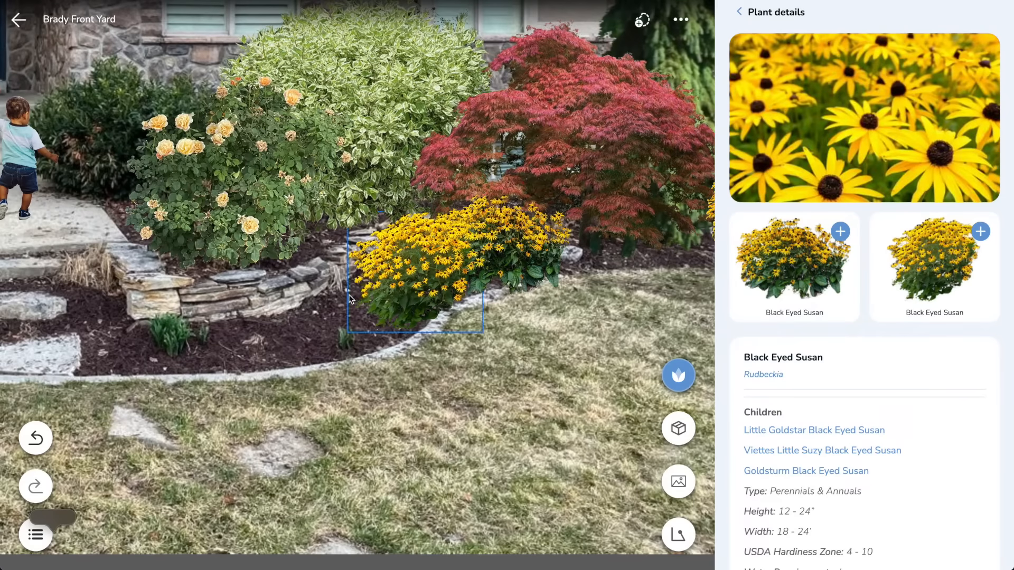
Search the whole plant library for "sweet" and place a scaled-down Sweet Flag left of the Black Eyed Susans.
{"action": "left_click", "coordinate": [739, 11]}
{"action": "double_click", "coordinate": [835, 21]}
{"action": "type", "text": "swee"}
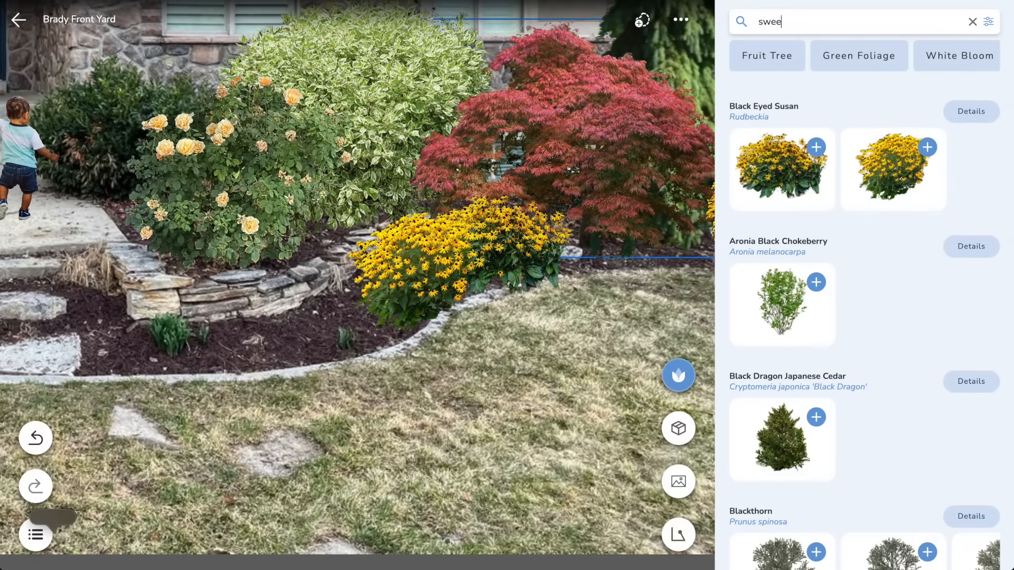
{"action": "type", "text": "t"}
{"action": "left_click", "coordinate": [783, 176]}
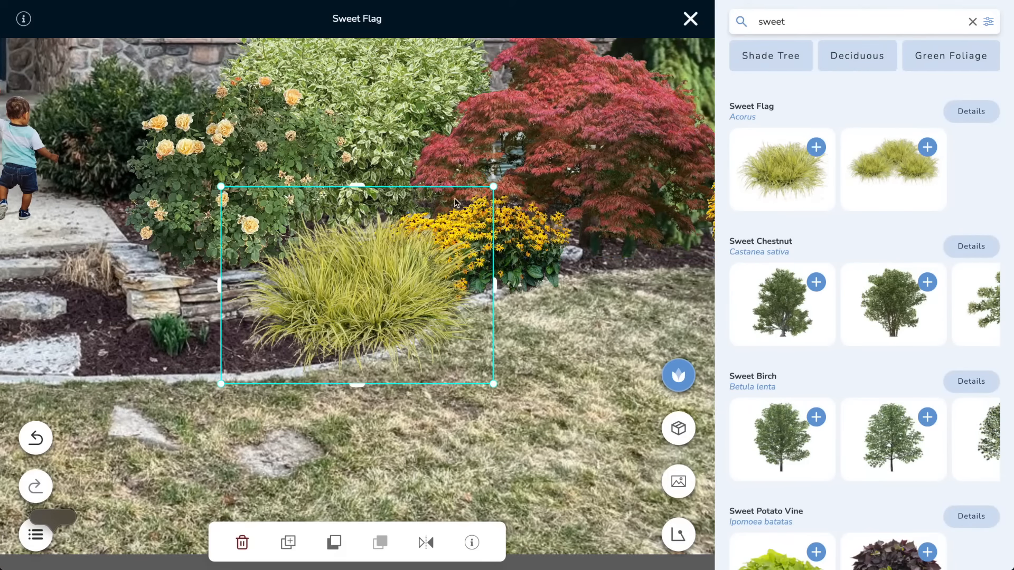
{"action": "left_click_drag", "start_coordinate": [493, 186], "coordinate": [319, 315]}
{"action": "left_click_drag", "start_coordinate": [281, 353], "coordinate": [332, 309]}
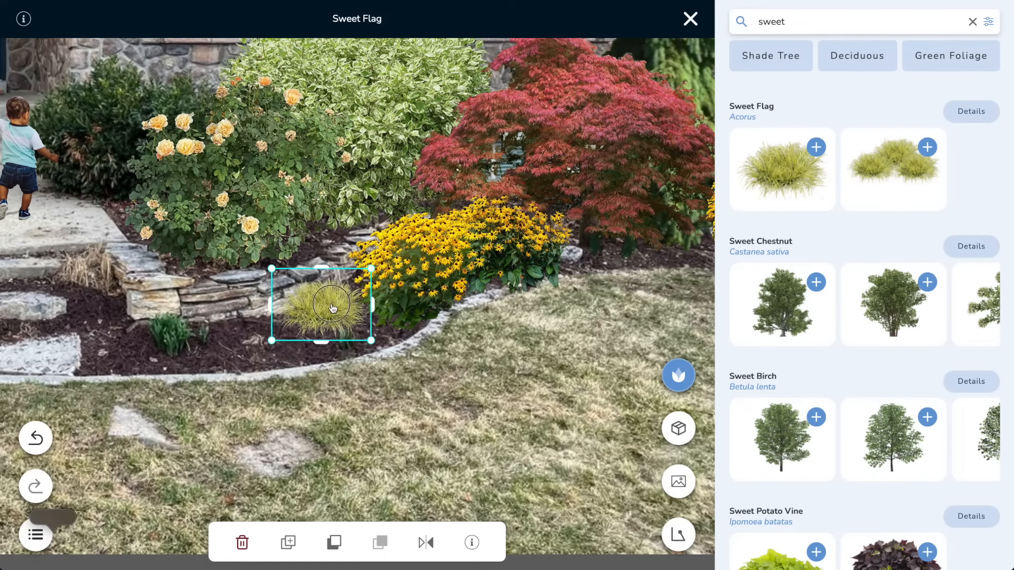
Duplicate the Sweet Flag twice and line the copies up leftward along the low stone wall.
{"action": "left_click", "coordinate": [293, 545]}
{"action": "left_click_drag", "start_coordinate": [395, 347], "coordinate": [276, 313]}
{"action": "left_click", "coordinate": [284, 546]}
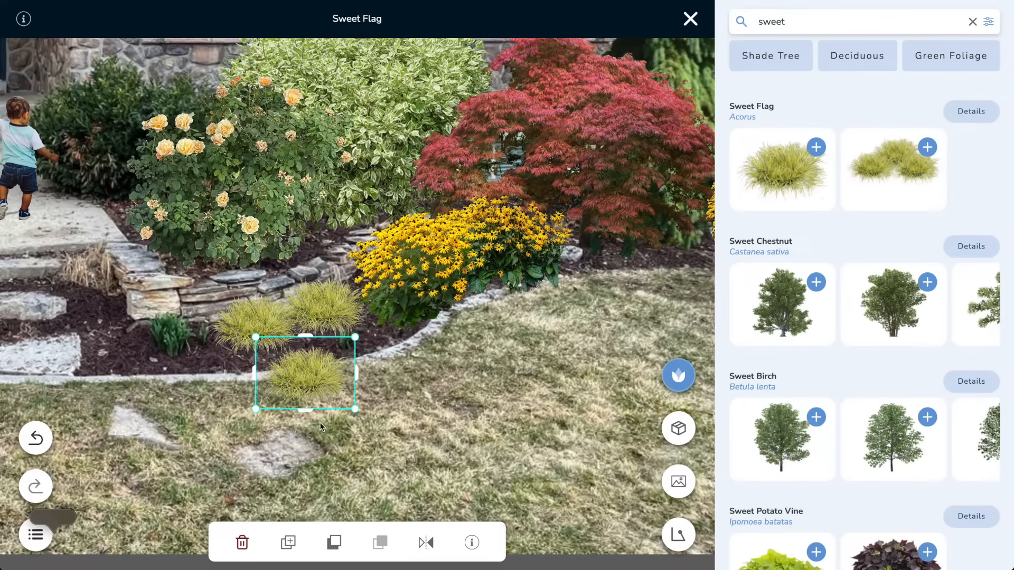
{"action": "left_click_drag", "start_coordinate": [316, 359], "coordinate": [194, 326]}
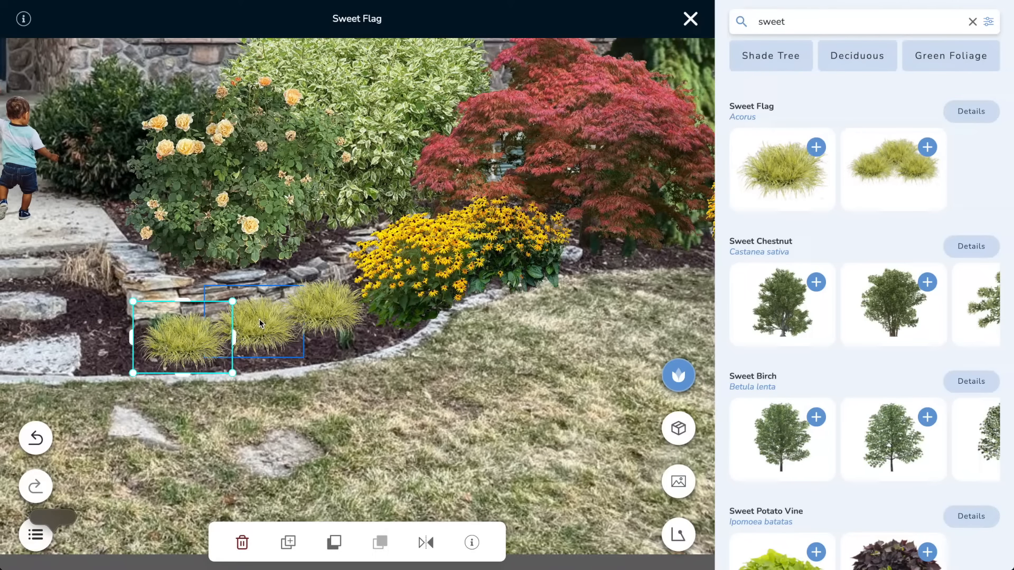
Search the plant library for "shasta" and place a Shasta Daisy at the left end of the Sweet Flag row.
{"action": "double_click", "coordinate": [779, 21]}
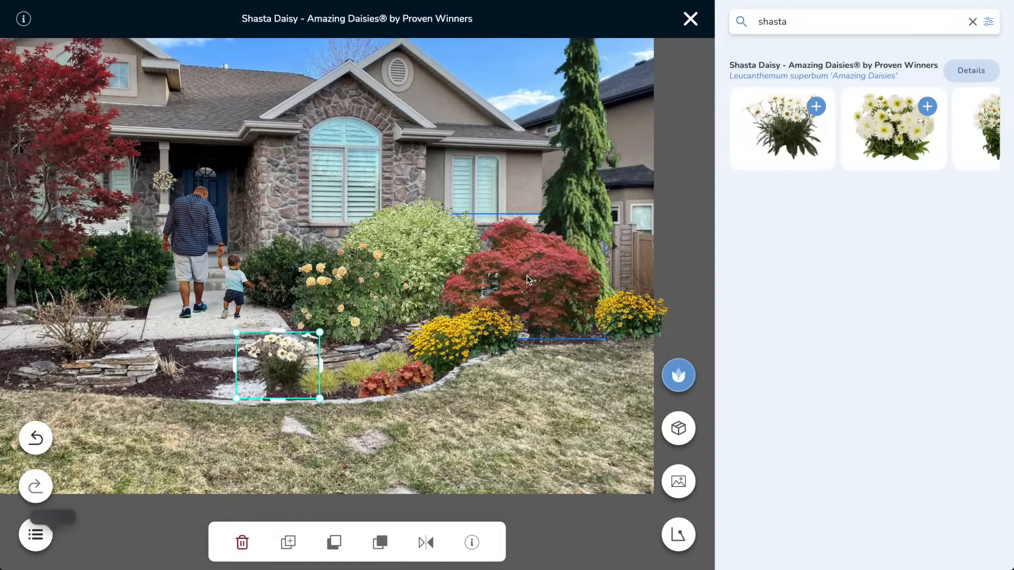
{"action": "left_click_drag", "start_coordinate": [267, 457], "coordinate": [459, 469]}
{"action": "scroll", "coordinate": [403, 405], "scroll_direction": "up", "scroll_amount": 3}
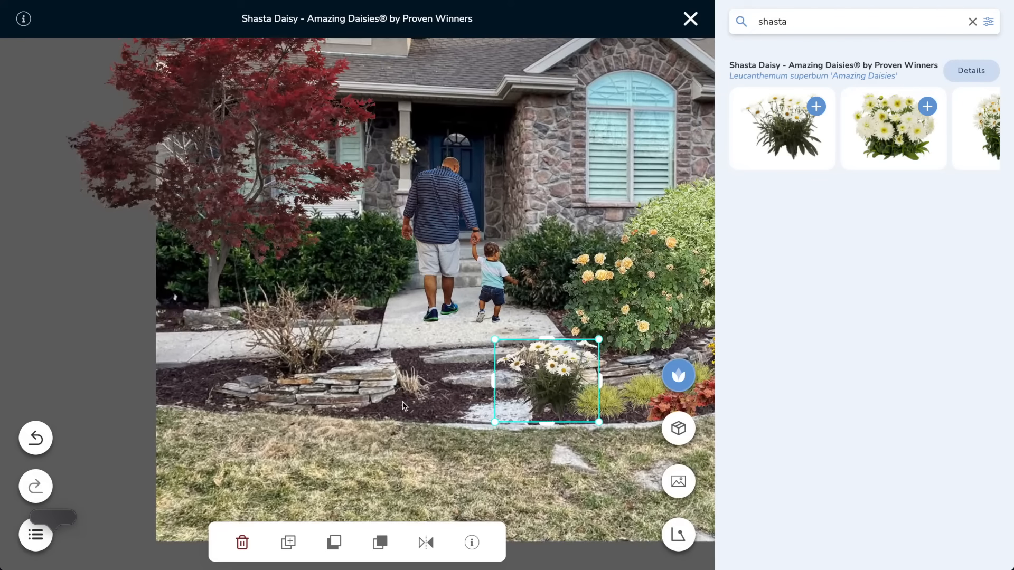
Cut out a four-sided patch of bare mulch at the photo's left edge, beside the left stone wall.
{"action": "left_click", "coordinate": [467, 254]}
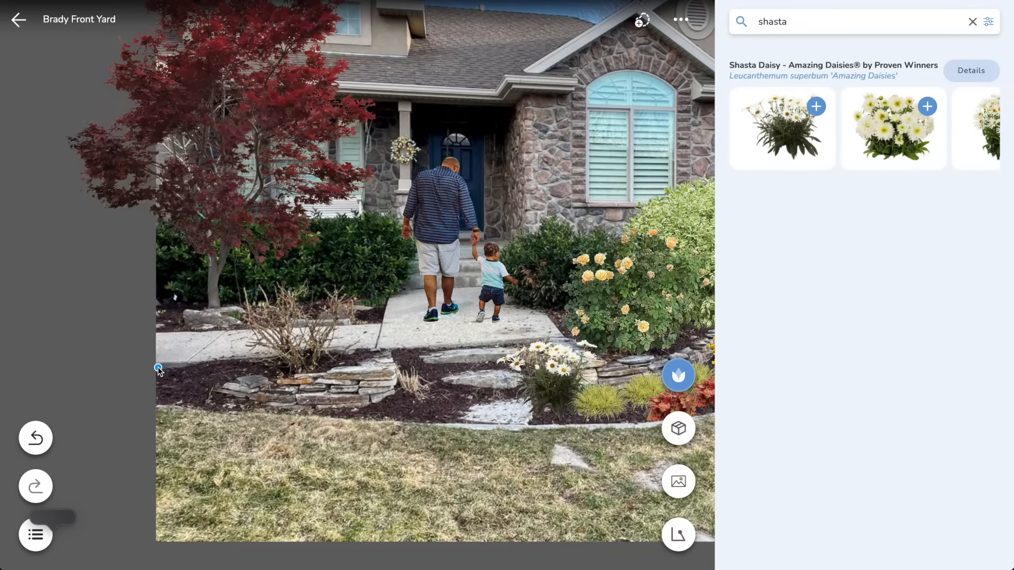
{"action": "scroll", "coordinate": [158, 369], "scroll_direction": "up", "scroll_amount": 10}
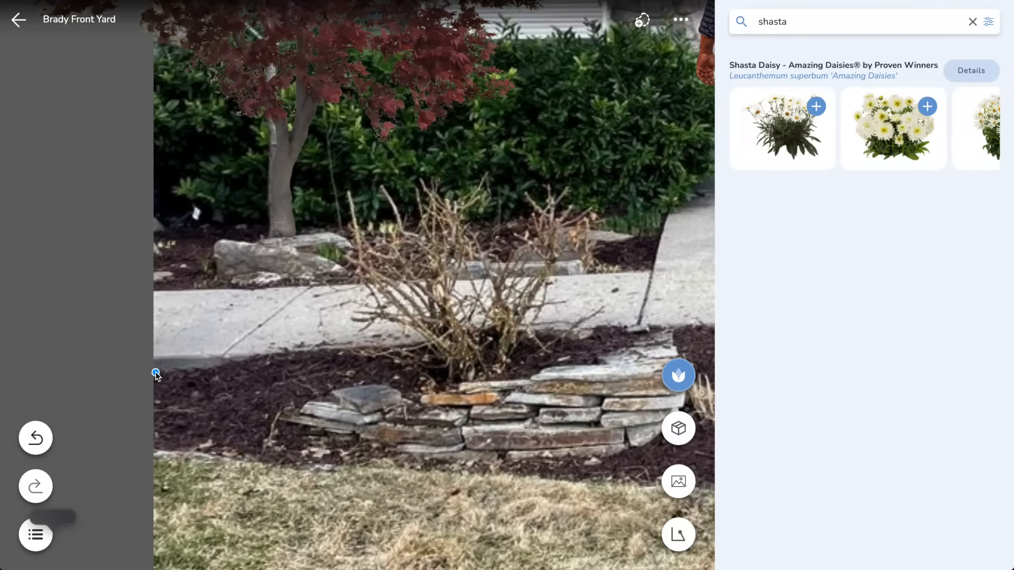
{"action": "left_click_drag", "start_coordinate": [157, 372], "coordinate": [157, 436]}
{"action": "left_click", "coordinate": [158, 445]}
{"action": "left_click", "coordinate": [276, 452]}
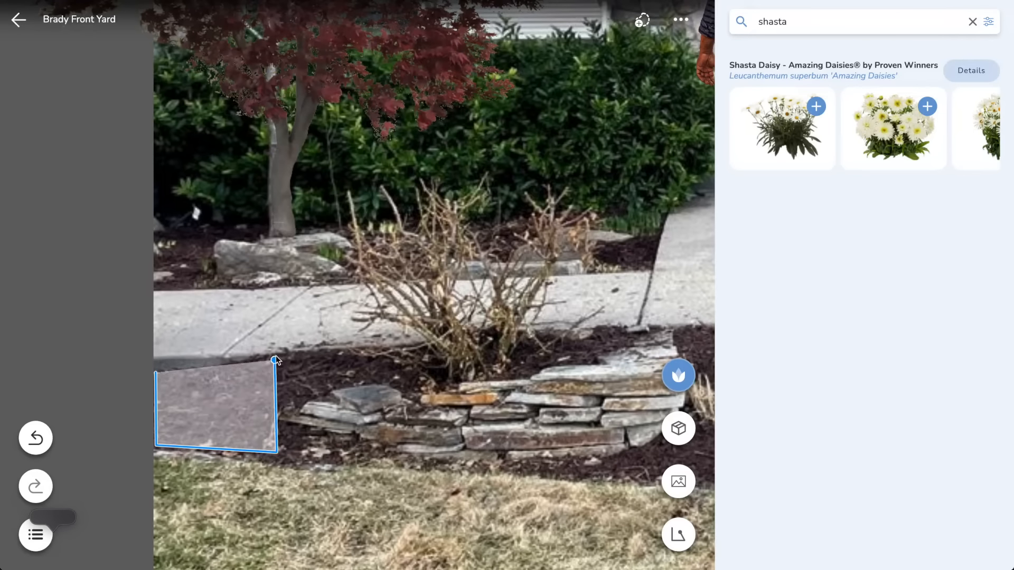
{"action": "left_click", "coordinate": [279, 364]}
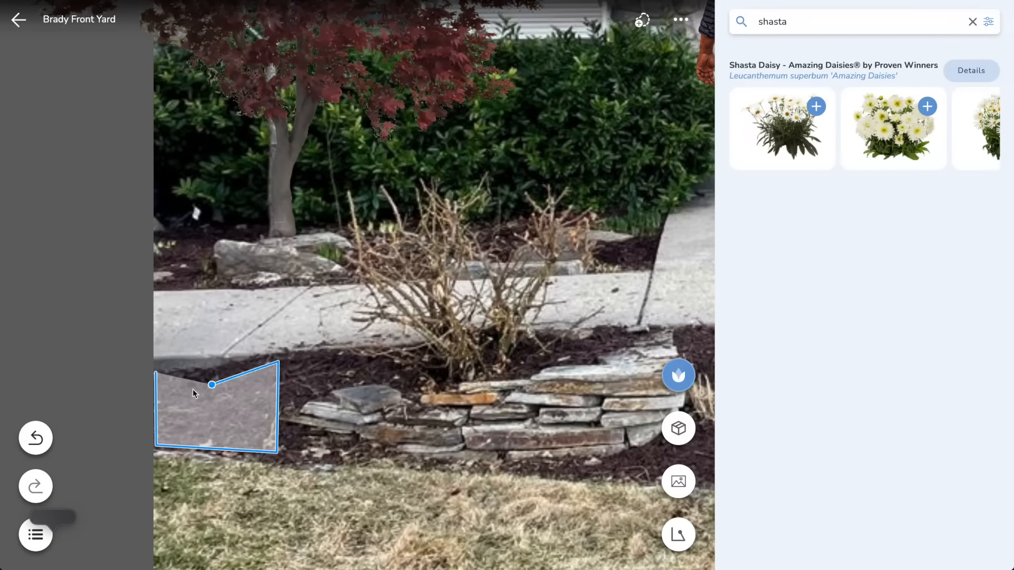
{"action": "left_click", "coordinate": [156, 375]}
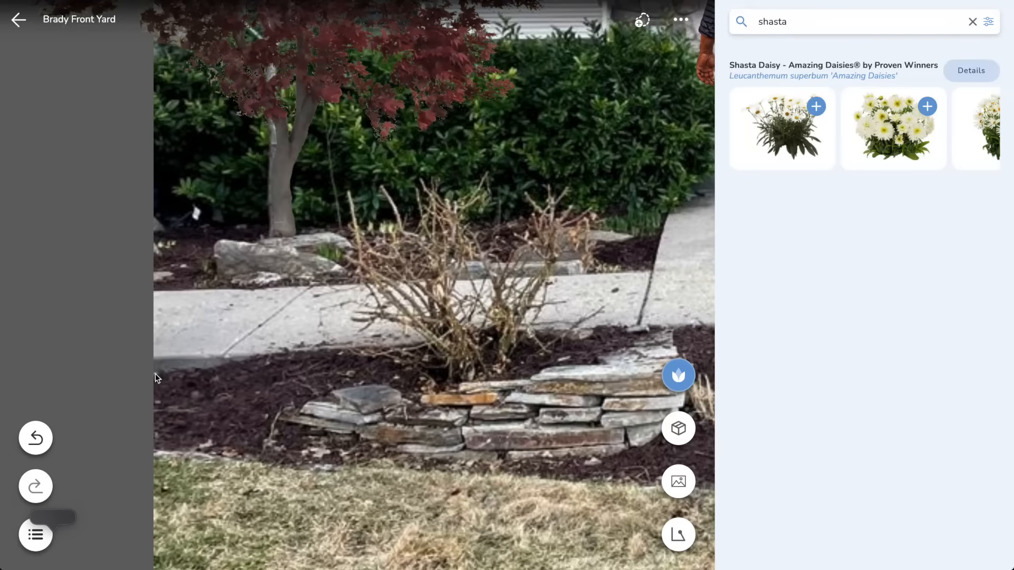
Cover the rest of the left stone wall with enlarged and duplicated copies of the mulch cutout.
{"action": "left_click_drag", "start_coordinate": [219, 416], "coordinate": [595, 415]}
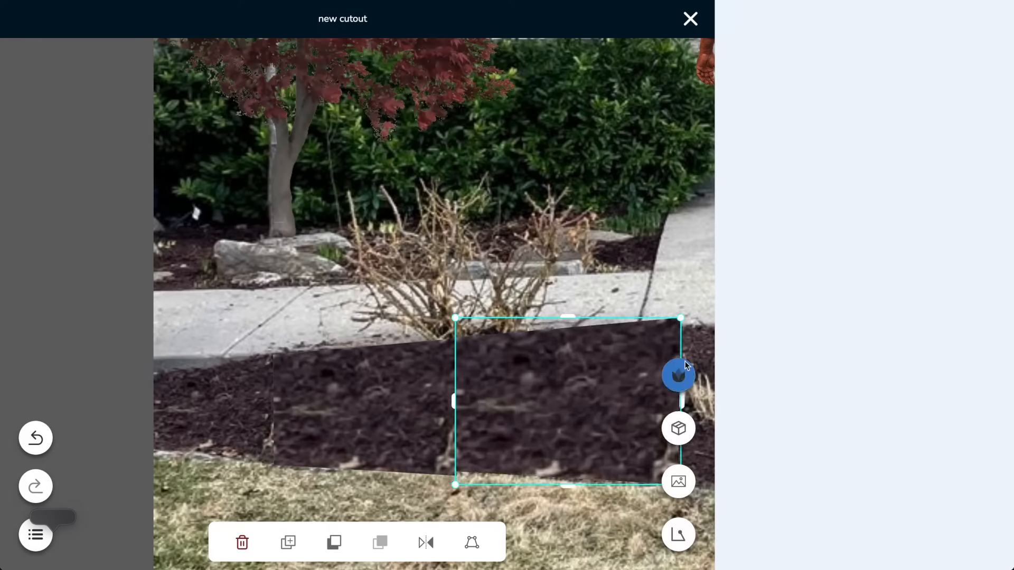
{"action": "left_click_drag", "start_coordinate": [772, 406], "coordinate": [761, 407]}
{"action": "left_click", "coordinate": [437, 542]}
{"action": "left_click_drag", "start_coordinate": [695, 462], "coordinate": [695, 387]}
{"action": "left_click", "coordinate": [850, 278]}
{"action": "scroll", "coordinate": [849, 278], "scroll_direction": "down", "scroll_amount": 3}
Search the plant library for "daphne" and place the leafy Carol Mackie Daphne on the mulch in front of the bare shrub.
{"action": "left_click", "coordinate": [978, 376]}
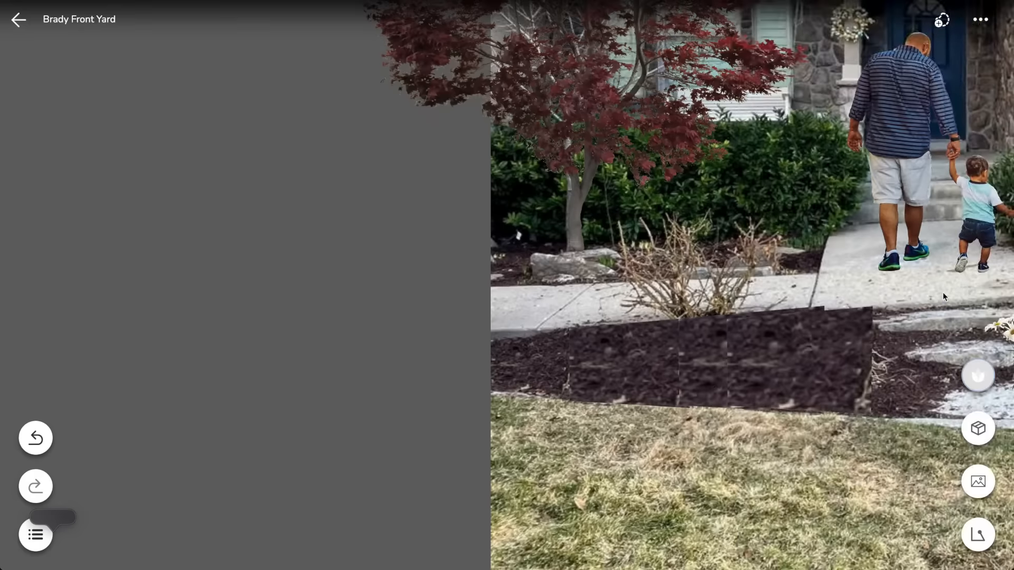
{"action": "left_click", "coordinate": [841, 21]}
{"action": "type", "text": "da"}
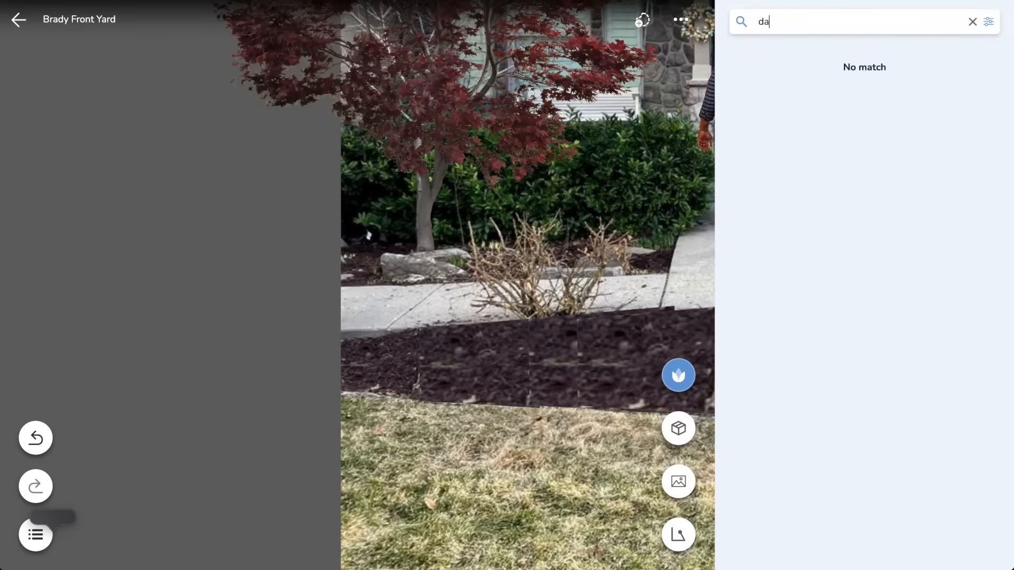
{"action": "type", "text": "phne"}
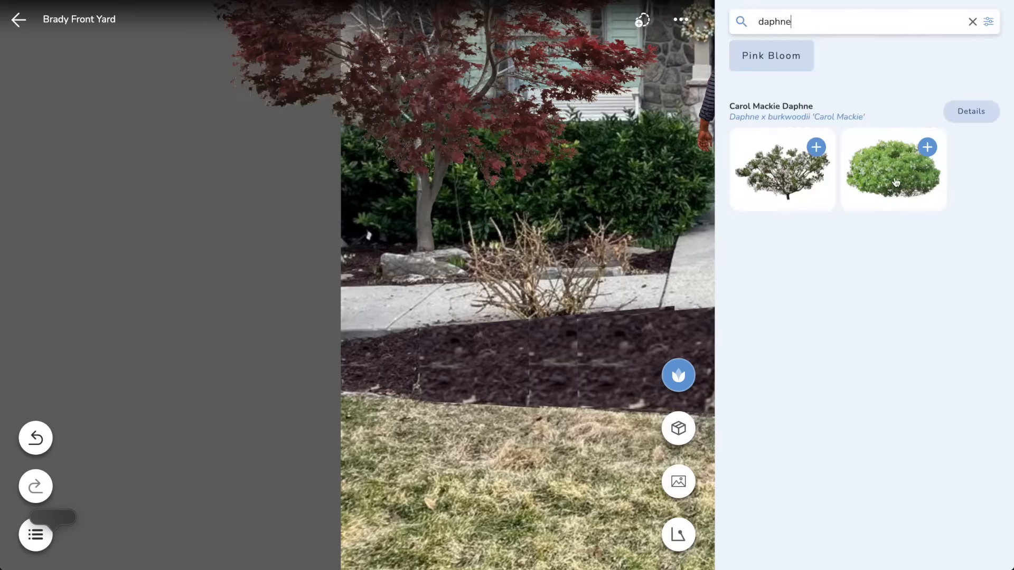
{"action": "left_click", "coordinate": [896, 181]}
{"action": "left_click_drag", "start_coordinate": [434, 286], "coordinate": [642, 328]}
{"action": "scroll", "coordinate": [580, 497], "scroll_direction": "down", "scroll_amount": 2}
{"action": "left_click_drag", "start_coordinate": [580, 499], "coordinate": [303, 426]}
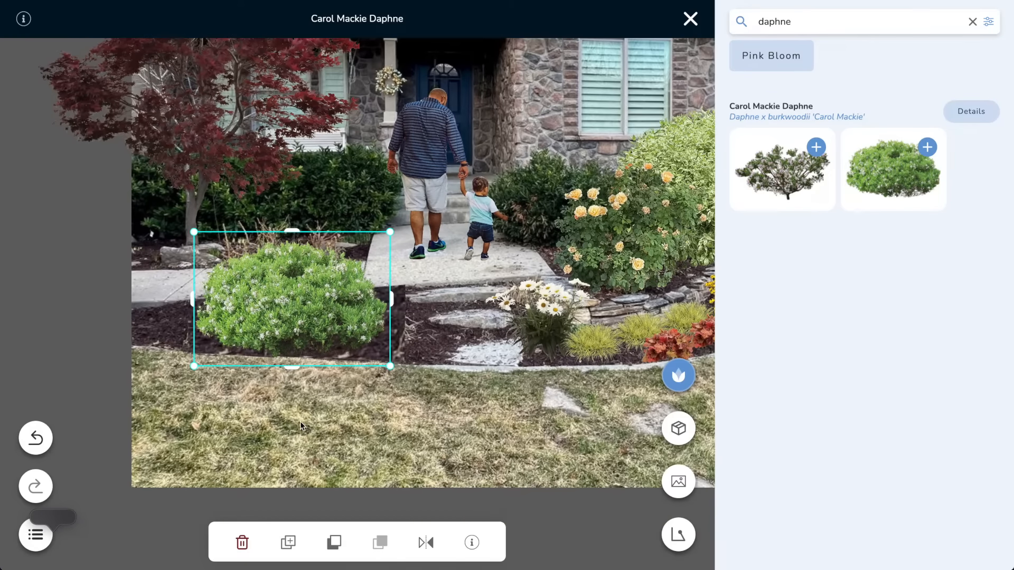
{"action": "left_click_drag", "start_coordinate": [301, 294], "coordinate": [289, 292]}
Duplicate the leftmost Sweet Flag, move the copy to the daphne's right side, and bring it forward in the layer order.
{"action": "left_click", "coordinate": [593, 353]}
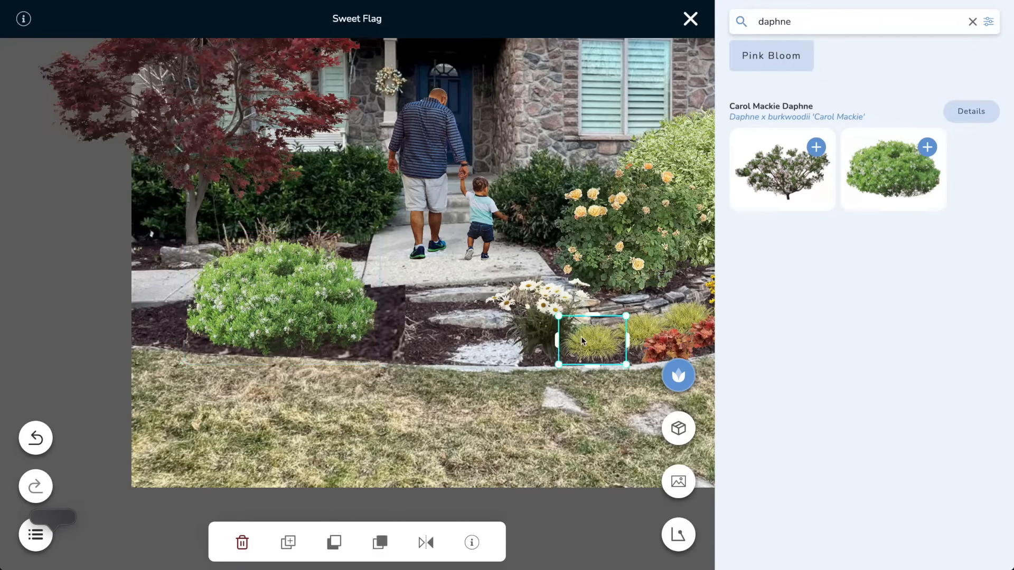
{"action": "left_click", "coordinate": [289, 544]}
{"action": "left_click_drag", "start_coordinate": [594, 375], "coordinate": [398, 338]}
{"action": "left_click", "coordinate": [380, 542]}
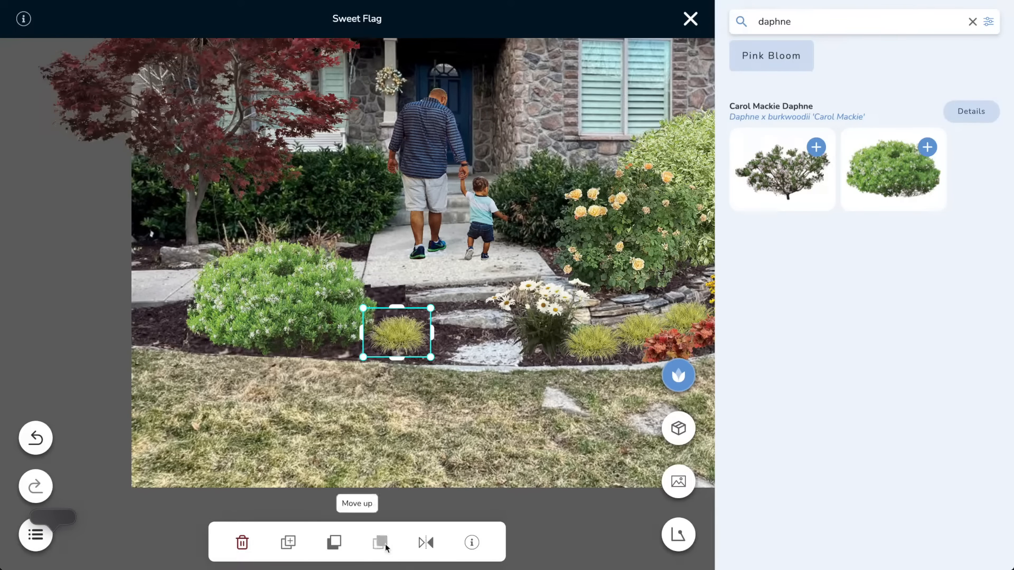
Shift the copied Sweet Flag further from the daphne, and put a duplicate of the 'Toffee Tart' Coral Bells between them, brought forward in layer order.
{"action": "left_click_drag", "start_coordinate": [417, 339], "coordinate": [441, 338]}
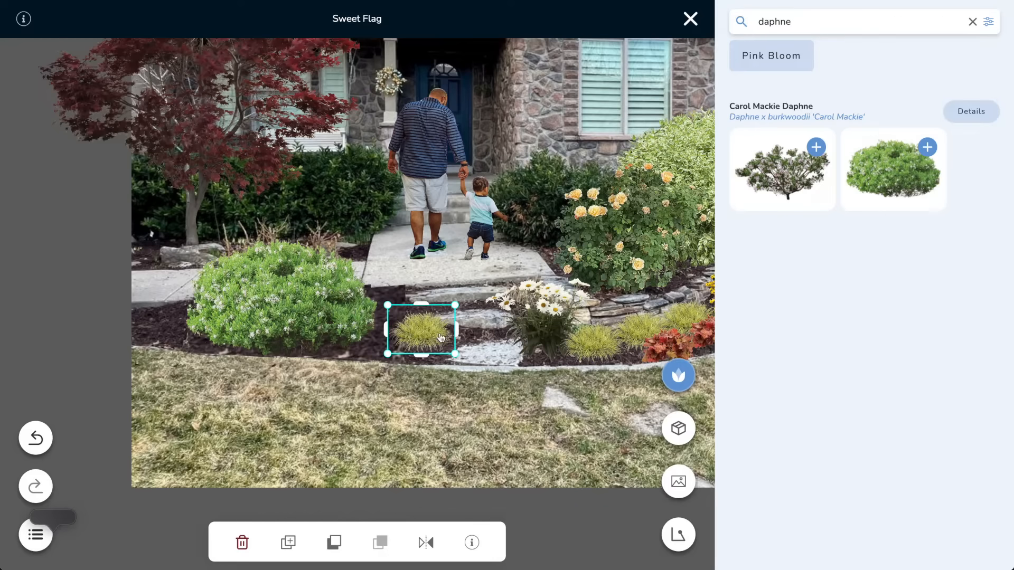
{"action": "left_click", "coordinate": [672, 346]}
{"action": "left_click", "coordinate": [289, 543]}
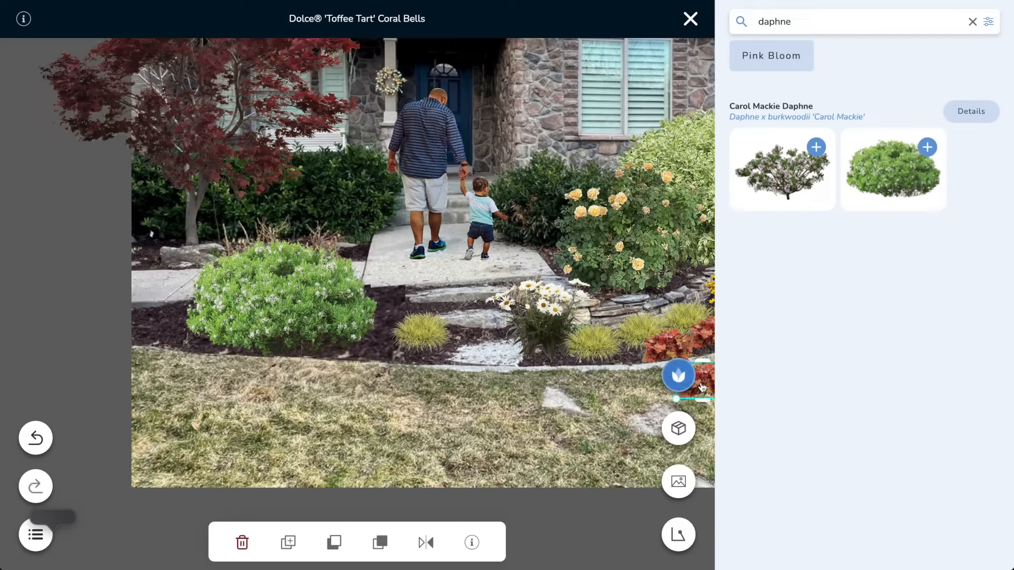
{"action": "left_click_drag", "start_coordinate": [421, 355], "coordinate": [372, 340]}
{"action": "left_click", "coordinate": [380, 542]}
Move the Carol Mackie Daphne slightly left, away from the coral bells copy, and deselect it with the whole yard in view.
{"action": "left_click_drag", "start_coordinate": [302, 319], "coordinate": [289, 315]}
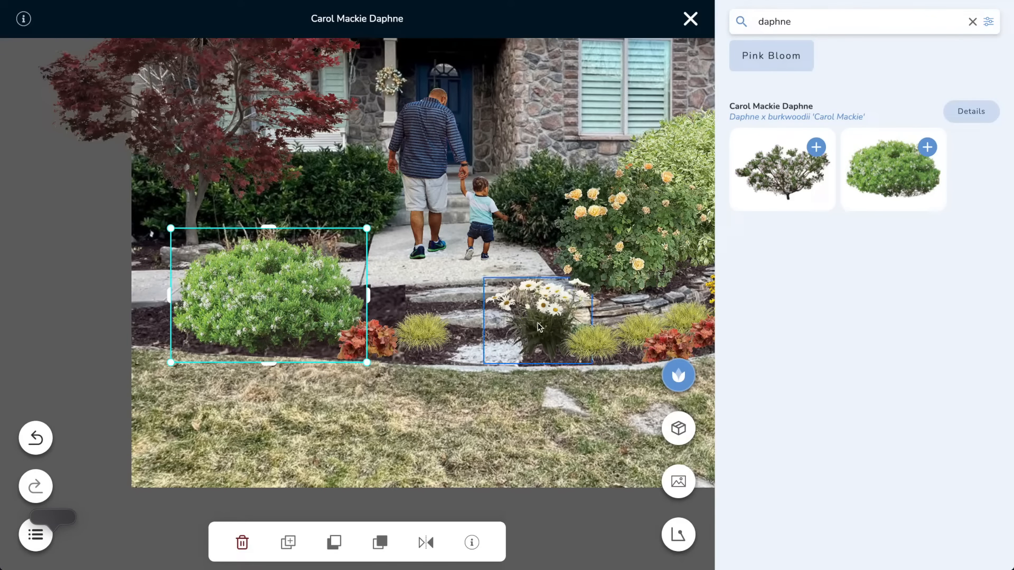
{"action": "scroll", "coordinate": [479, 455], "scroll_direction": "down", "scroll_amount": 3}
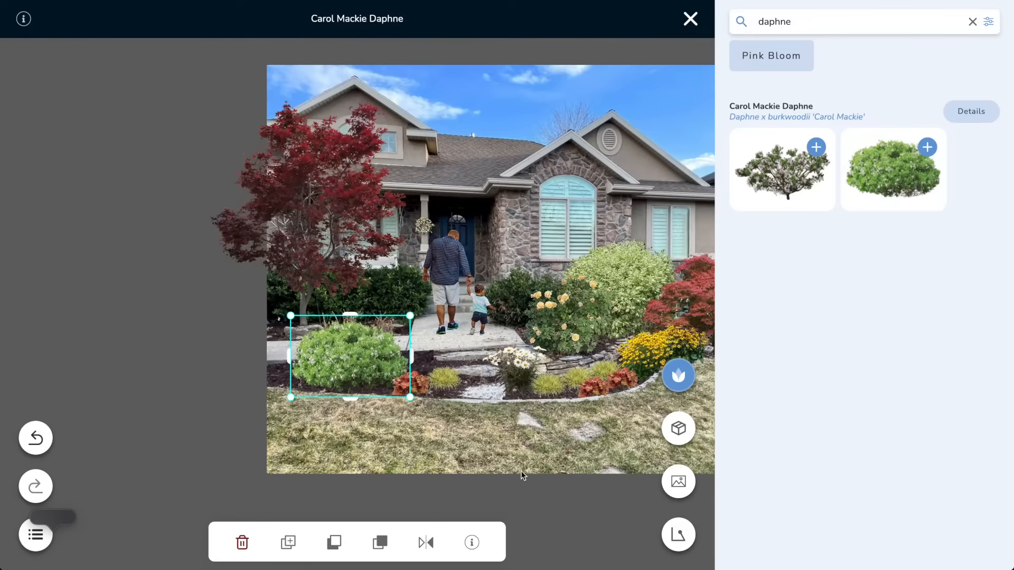
{"action": "left_click_drag", "start_coordinate": [520, 471], "coordinate": [386, 472]}
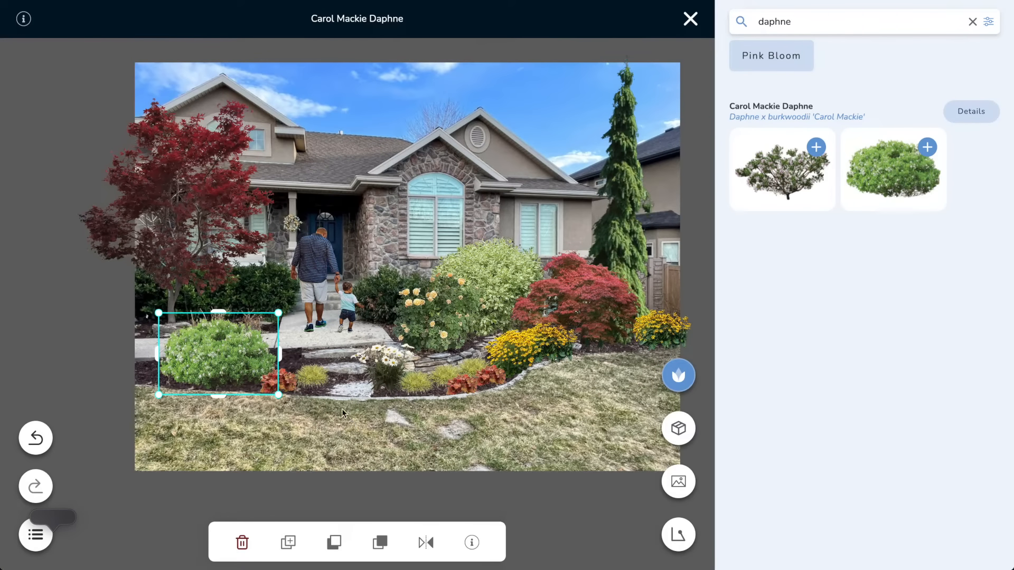
{"action": "left_click", "coordinate": [593, 450]}
{"action": "left_click_drag", "start_coordinate": [593, 450], "coordinate": [557, 443]}
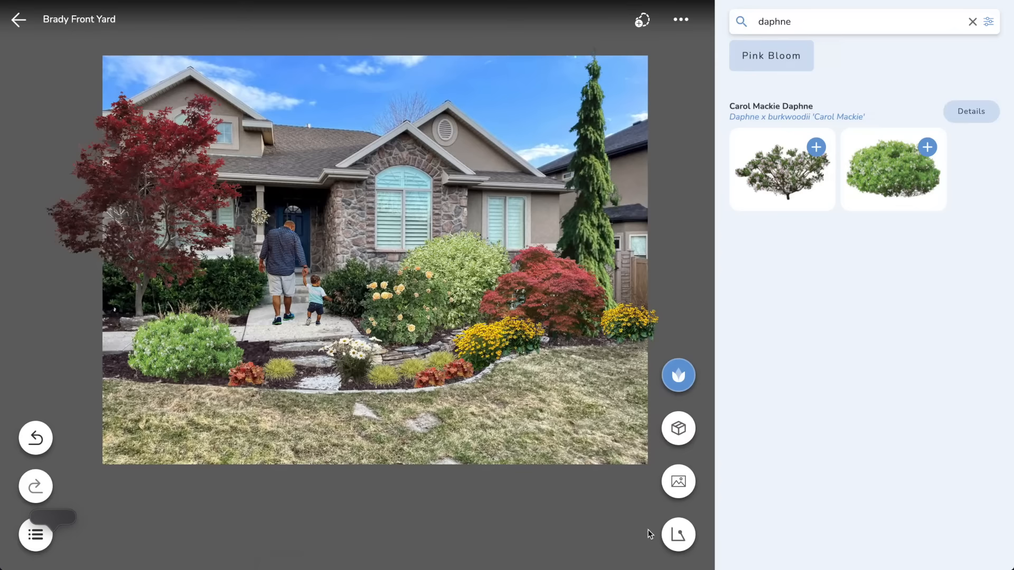
Add the Grass 03 turf material with a rough four-point outline covering the whole lawn across the photo's lower part.
{"action": "left_click", "coordinate": [678, 536]}
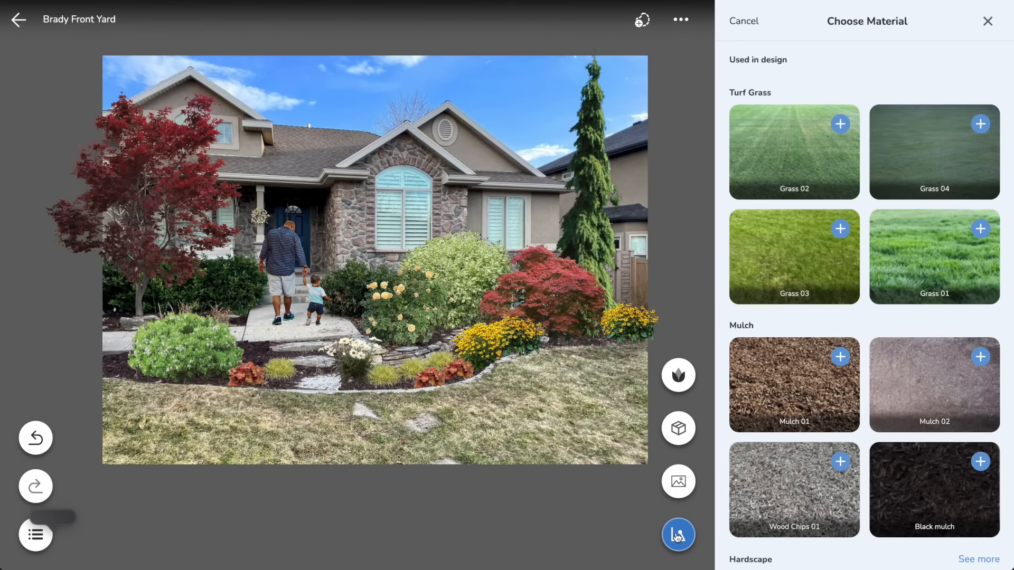
{"action": "left_click", "coordinate": [817, 269]}
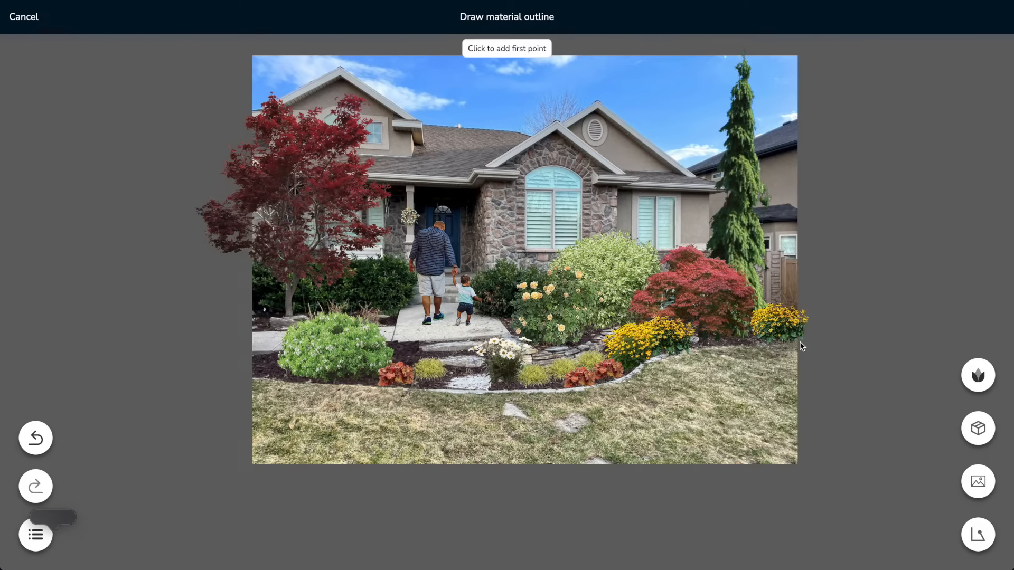
{"action": "left_click", "coordinate": [800, 342]}
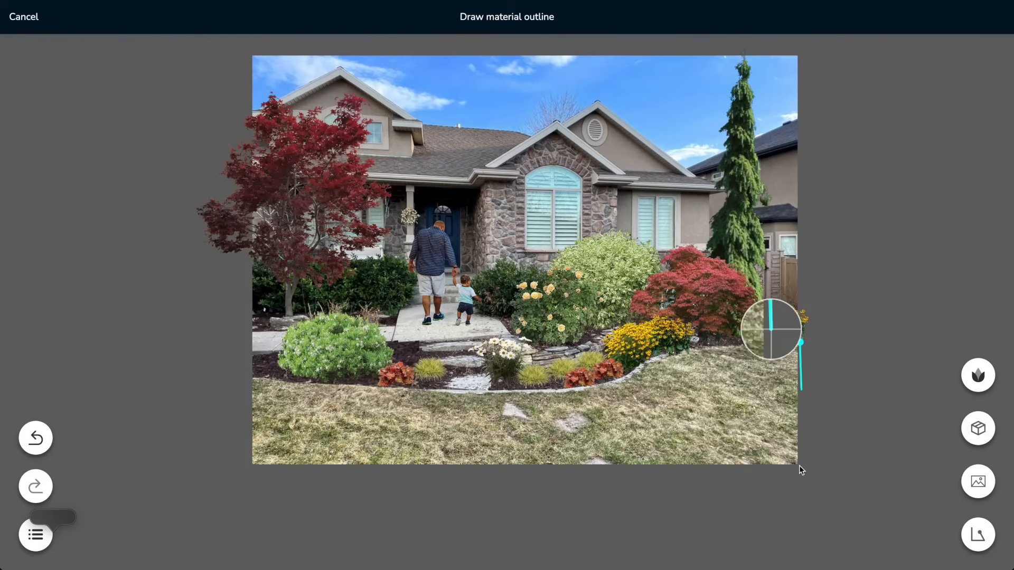
{"action": "left_click", "coordinate": [251, 464]}
{"action": "left_click", "coordinate": [252, 381]}
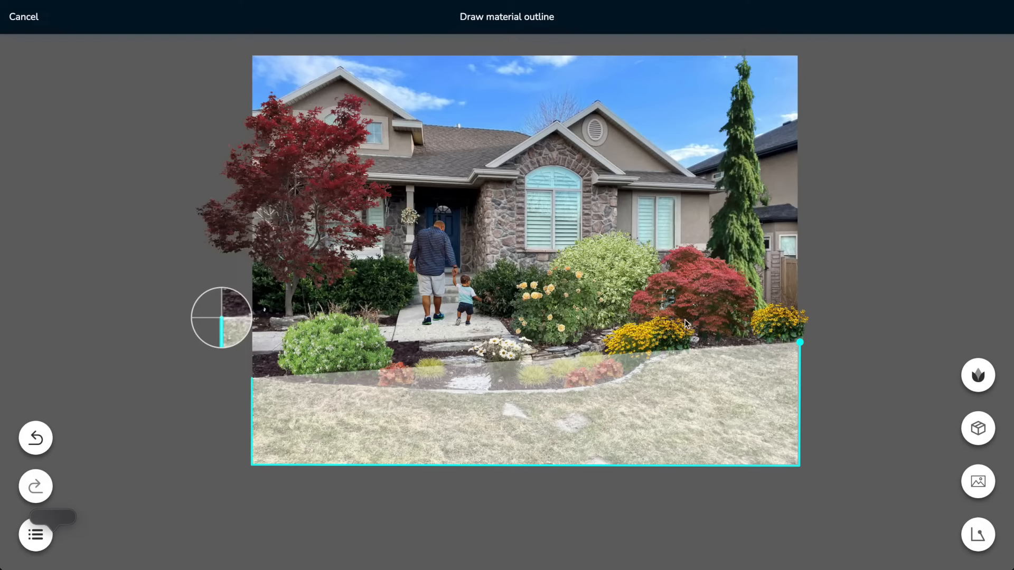
{"action": "left_click", "coordinate": [800, 343]}
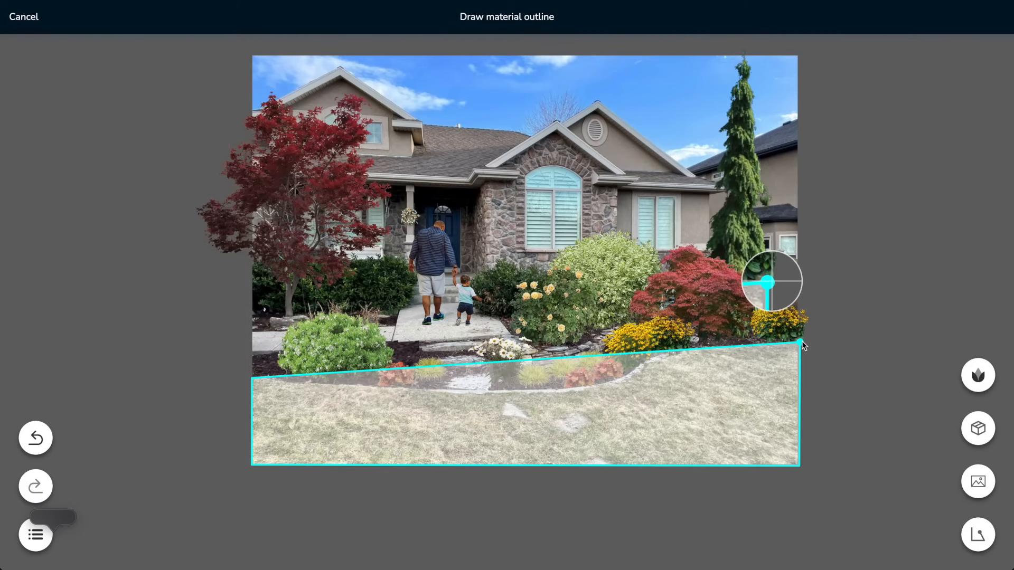
{"action": "left_click", "coordinate": [801, 343]}
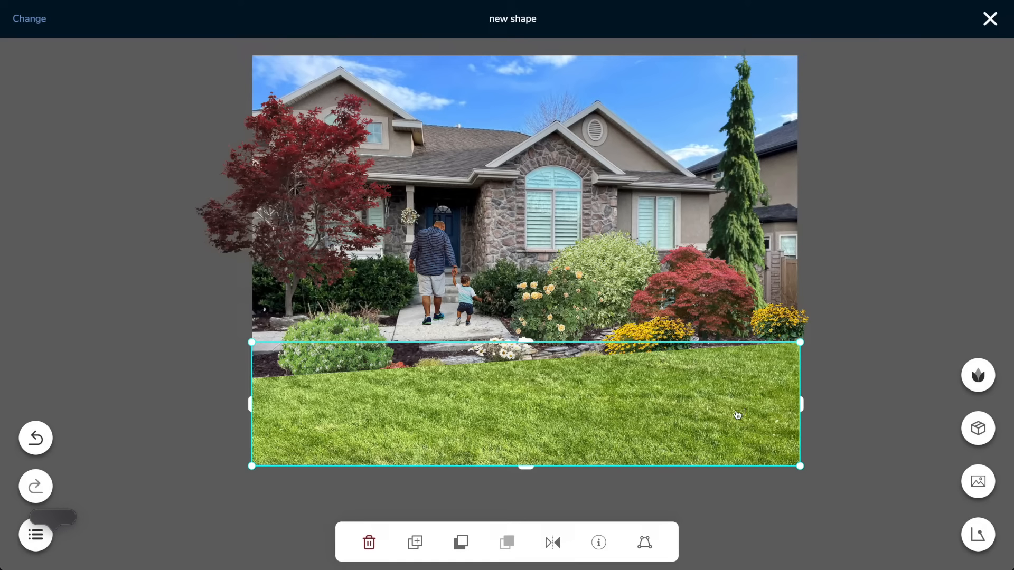
Reshape the grass outline's upper edge with extra points so it follows the curved stone border of the planting bed, and finish editing.
{"action": "left_click", "coordinate": [645, 545]}
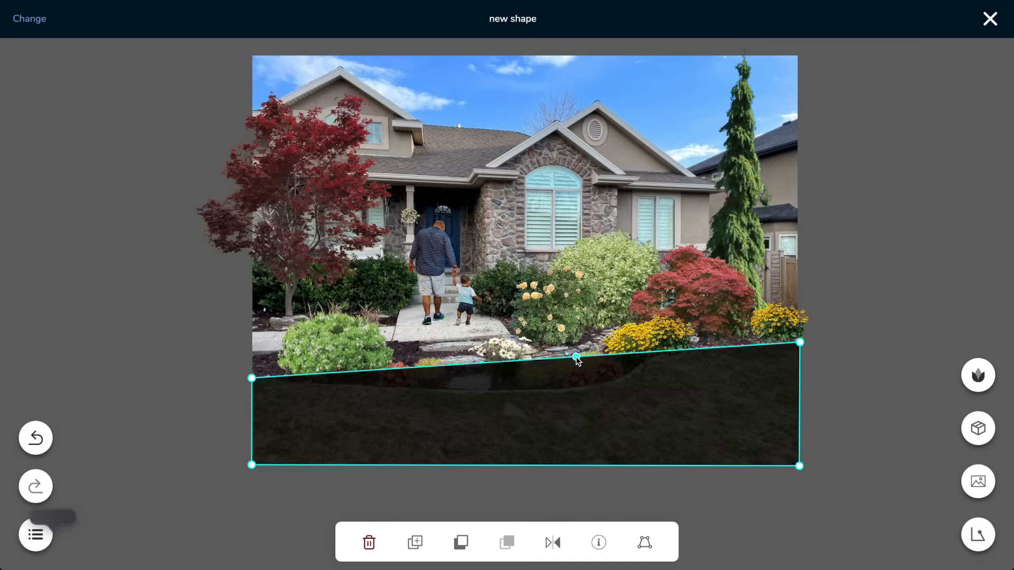
{"action": "left_click_drag", "start_coordinate": [576, 359], "coordinate": [589, 393]}
{"action": "left_click_drag", "start_coordinate": [707, 365], "coordinate": [739, 347]}
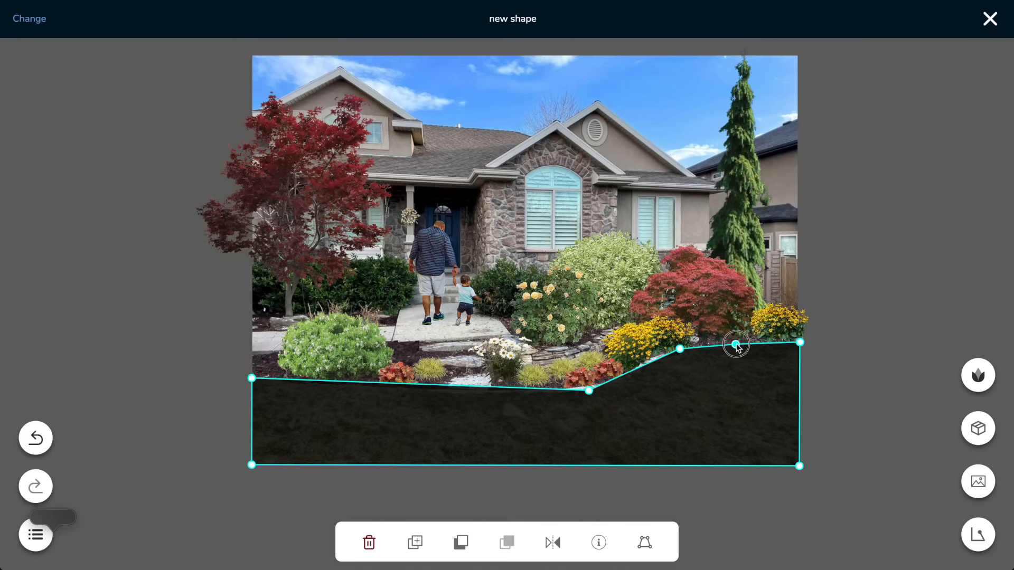
{"action": "mouse_move", "coordinate": [640, 370]}
{"action": "left_mouse_down"}
{"action": "mouse_move", "coordinate": [627, 378]}
{"action": "mouse_move", "coordinate": [646, 362]}
{"action": "left_mouse_up"}
{"action": "left_click_drag", "start_coordinate": [449, 386], "coordinate": [458, 395]}
{"action": "left_click_drag", "start_coordinate": [524, 392], "coordinate": [520, 395]}
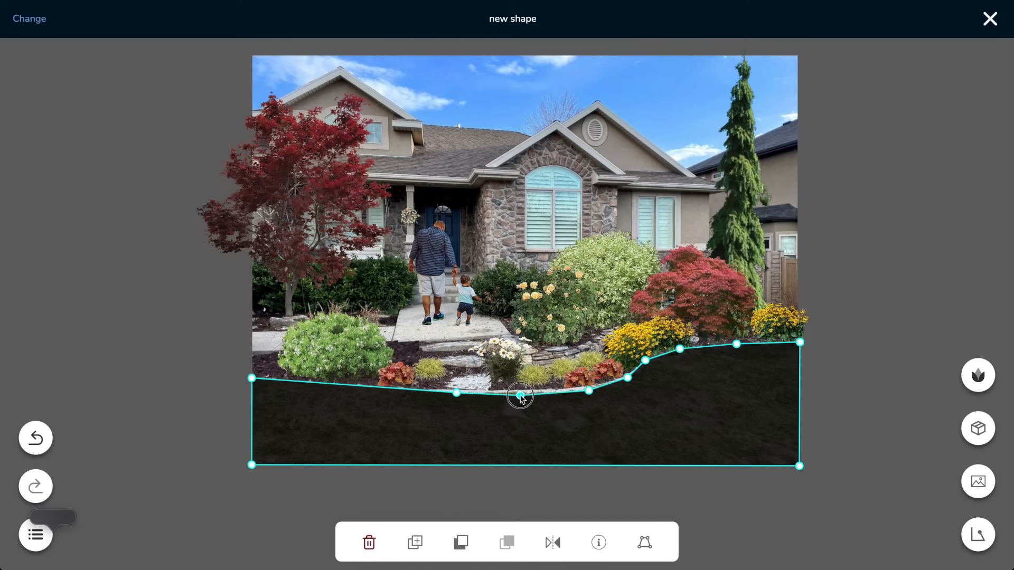
{"action": "left_click_drag", "start_coordinate": [372, 391], "coordinate": [302, 385]}
{"action": "left_click", "coordinate": [850, 372]}
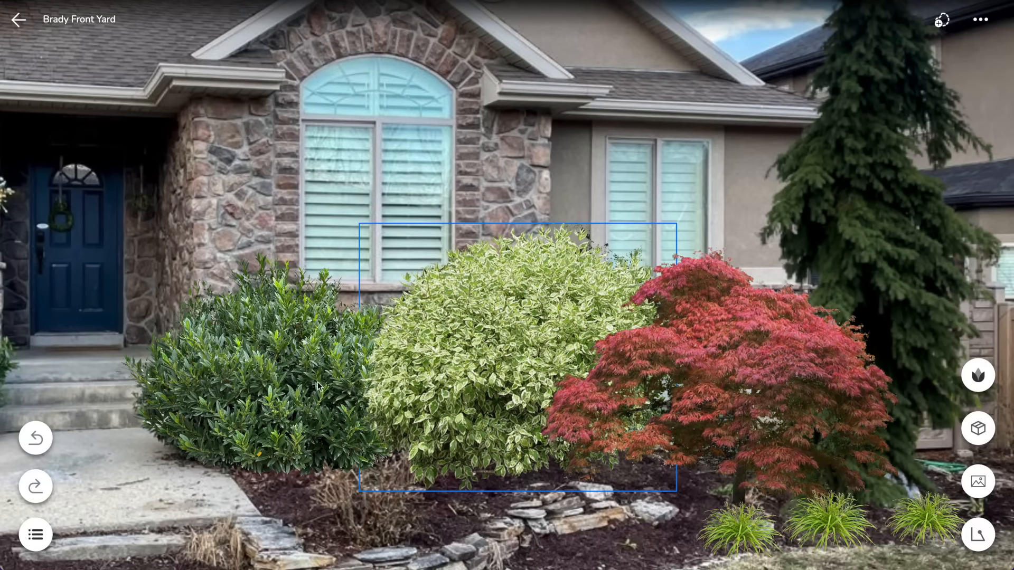
Show the inventory of items in the design and select the Bailhalo Ivory Halo Variegated Dogwood in the photo.
{"action": "left_click", "coordinate": [29, 537]}
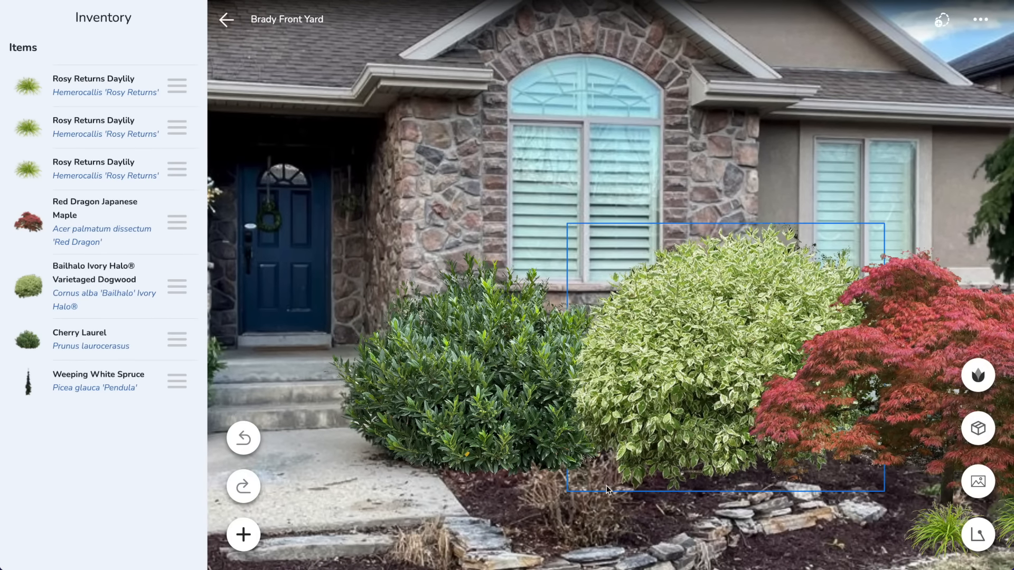
{"action": "scroll", "coordinate": [606, 486], "scroll_direction": "down", "scroll_amount": 3}
{"action": "left_click_drag", "start_coordinate": [759, 528], "coordinate": [607, 537]}
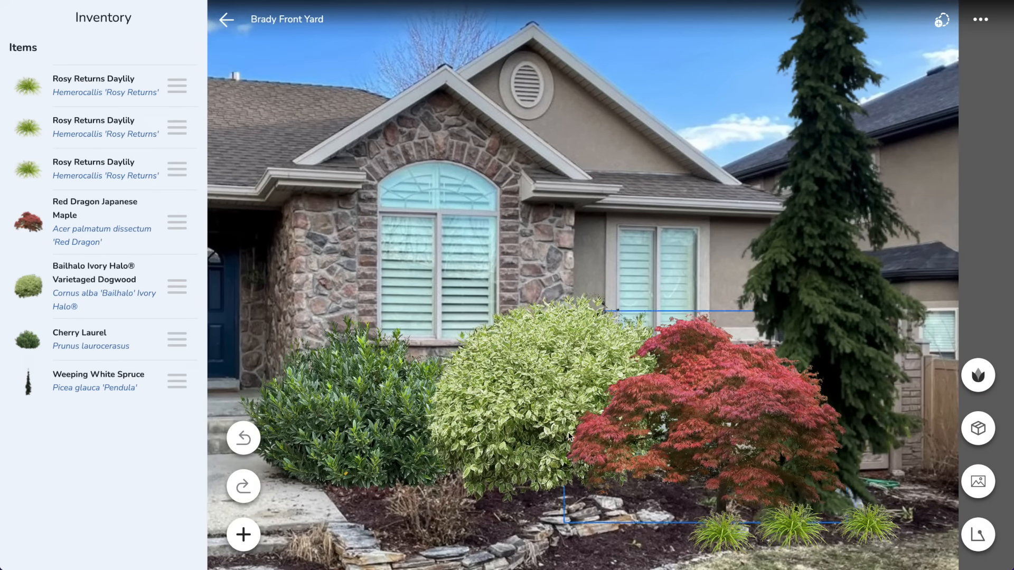
{"action": "left_click", "coordinate": [547, 398]}
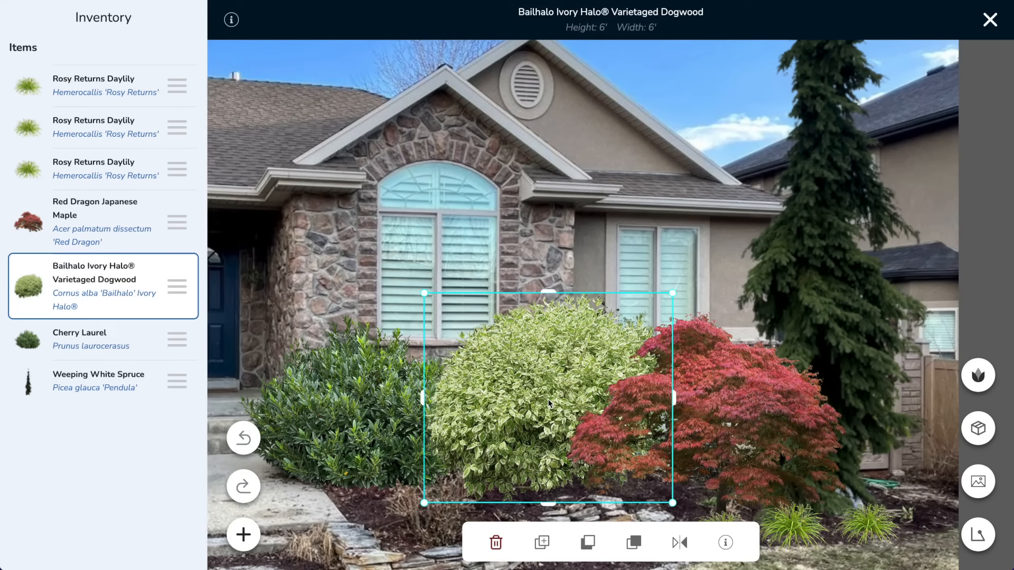